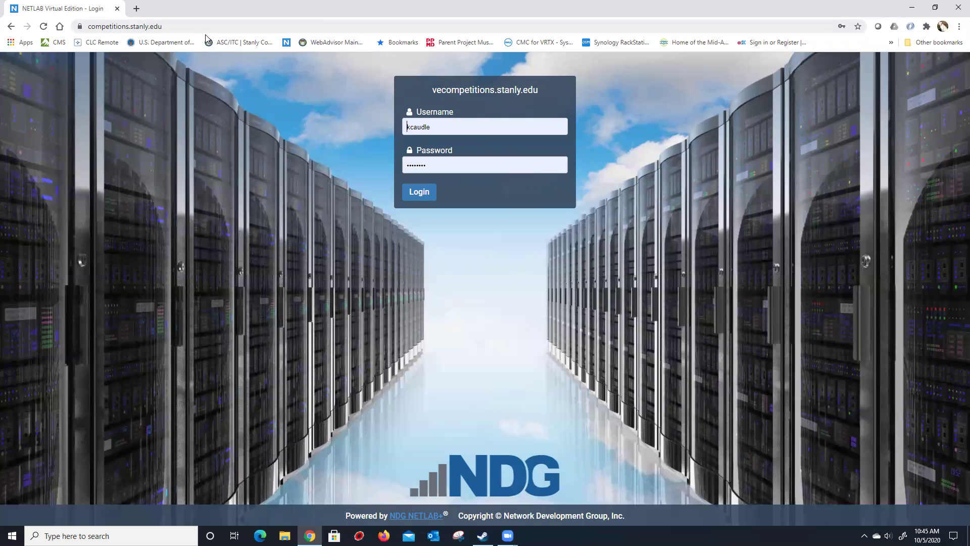
Log in to the NETLAB site at competitions.stanly.edu with the saved username and password.
{"action": "left_click", "coordinate": [173, 28]}
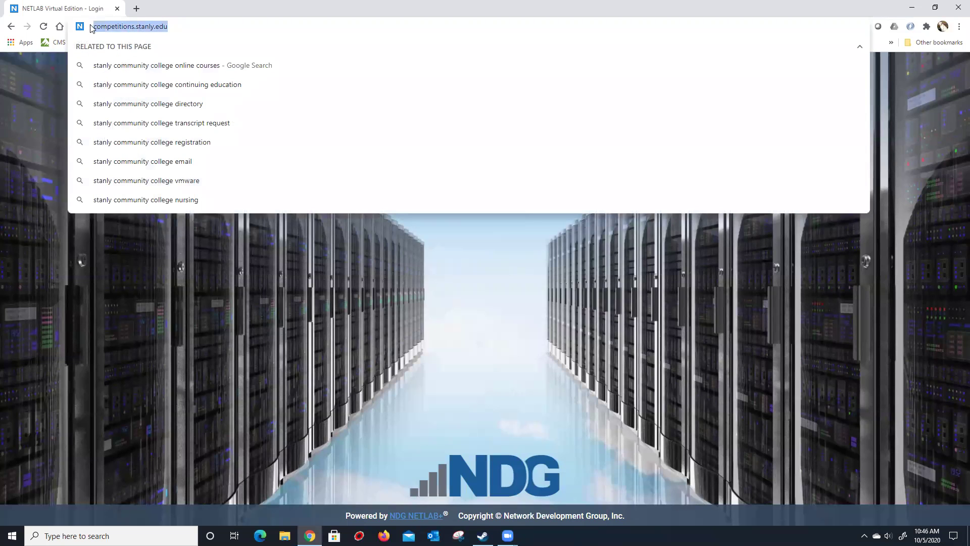
{"action": "left_click", "coordinate": [307, 237]}
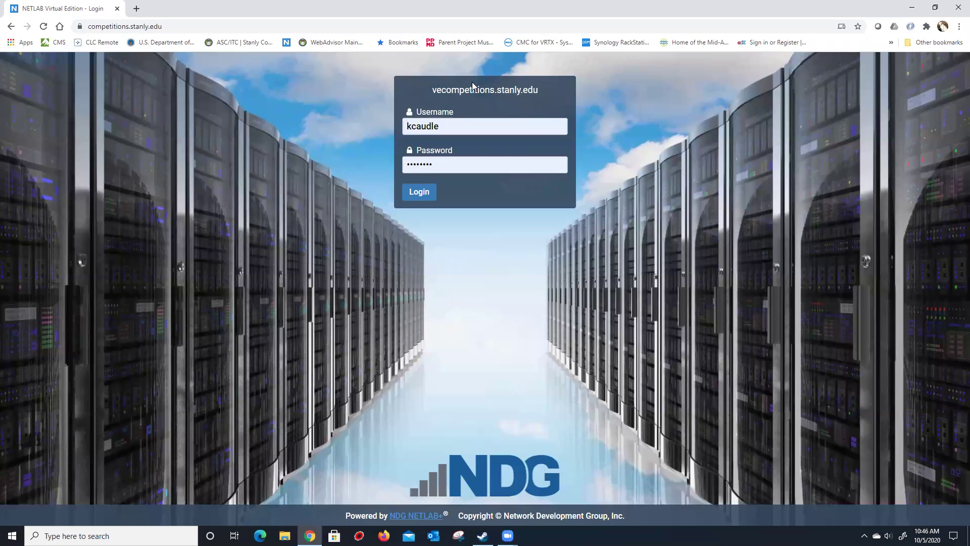
{"action": "left_click", "coordinate": [419, 193]}
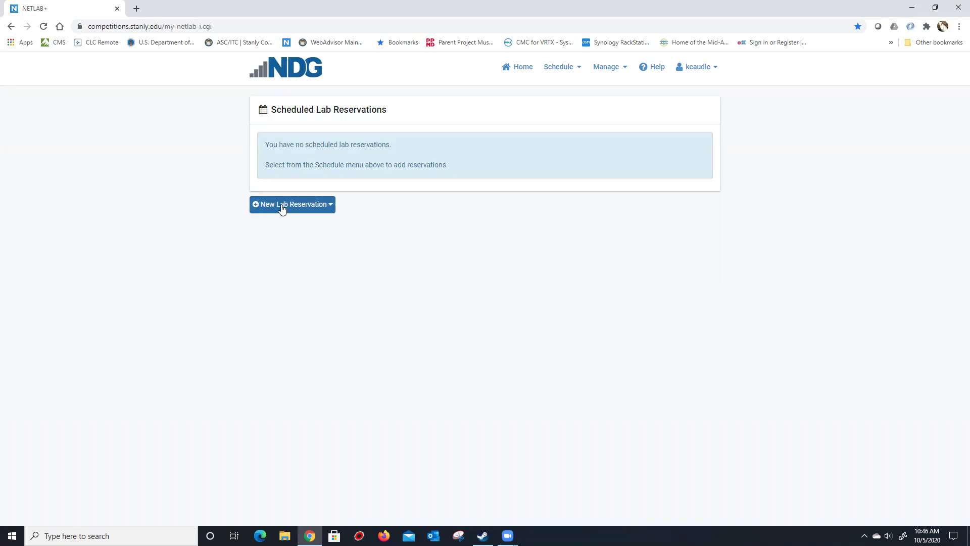
Start a new lab reservation for yourself in the CISCO PACKET TRACER class with the Using Cisco Packet Tracer lab.
{"action": "left_click", "coordinate": [282, 208]}
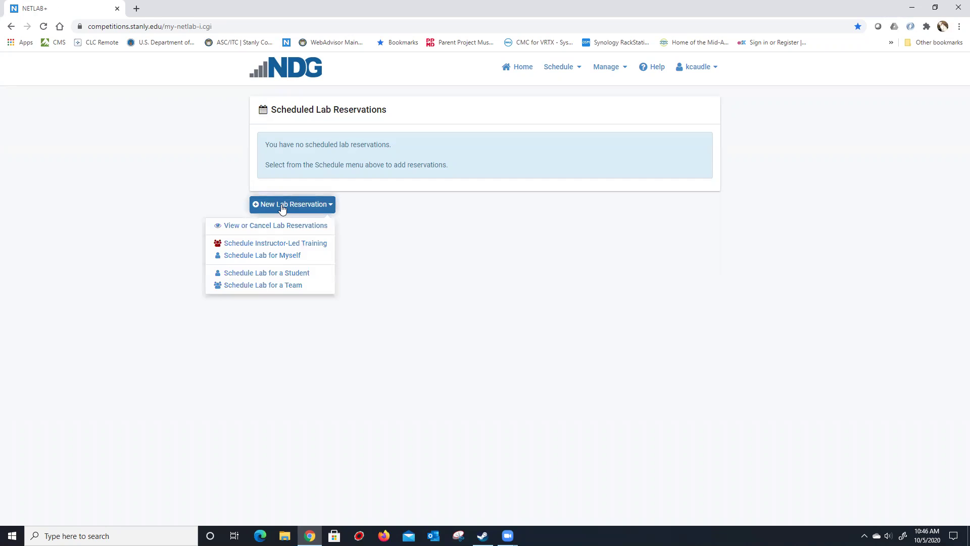
{"action": "left_click", "coordinate": [271, 256]}
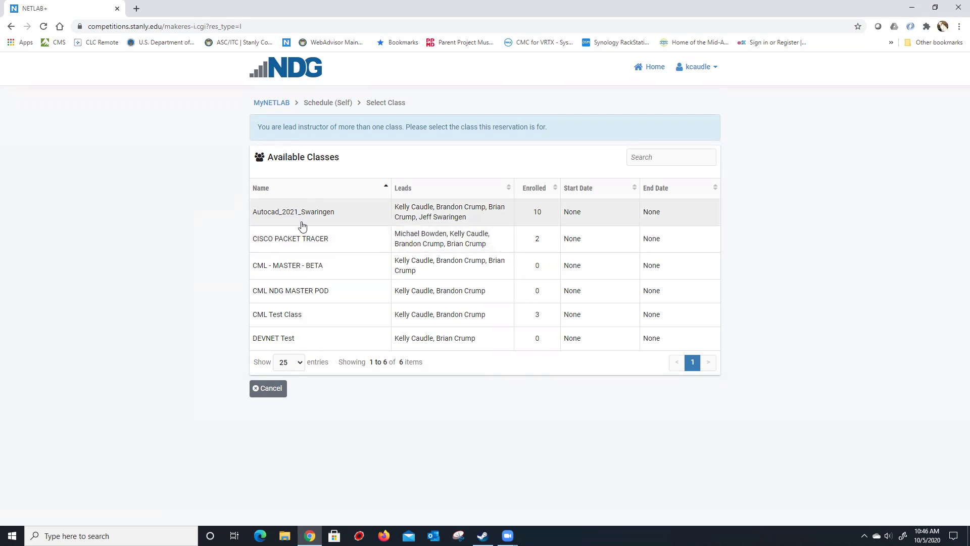
{"action": "left_click", "coordinate": [312, 240]}
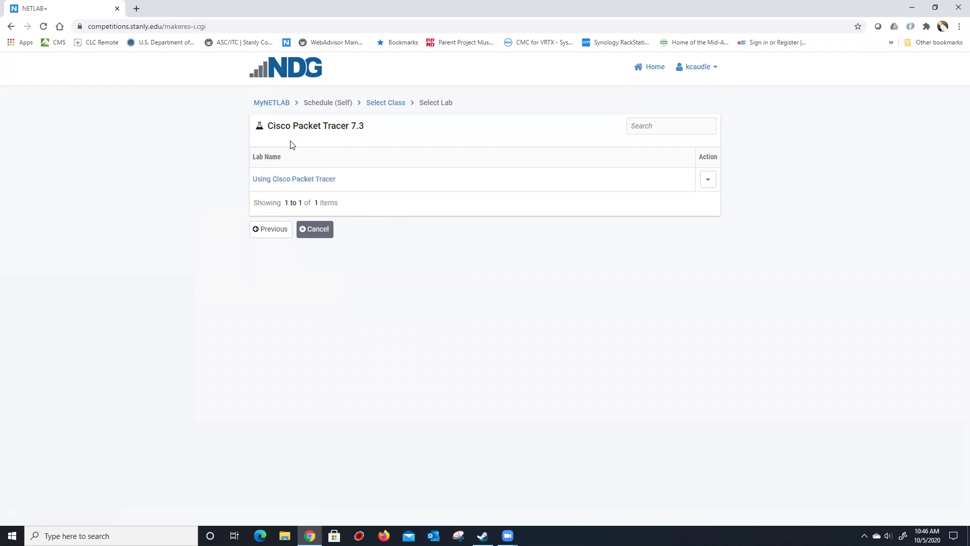
{"action": "left_click", "coordinate": [292, 180]}
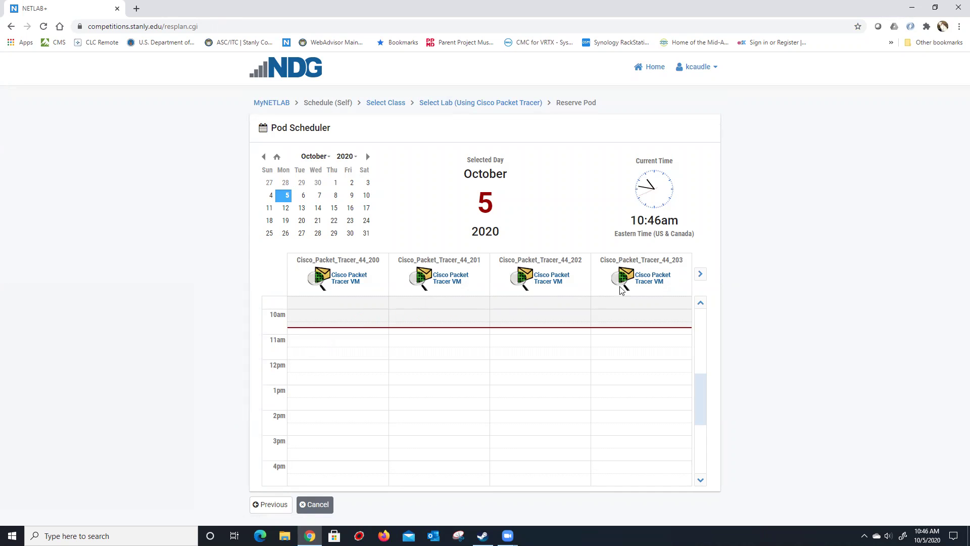
Choose pod Cisco_Packet_Tracer_44_225 for October 5, 2020, in the time slot containing the current time.
{"action": "left_click", "coordinate": [701, 276]}
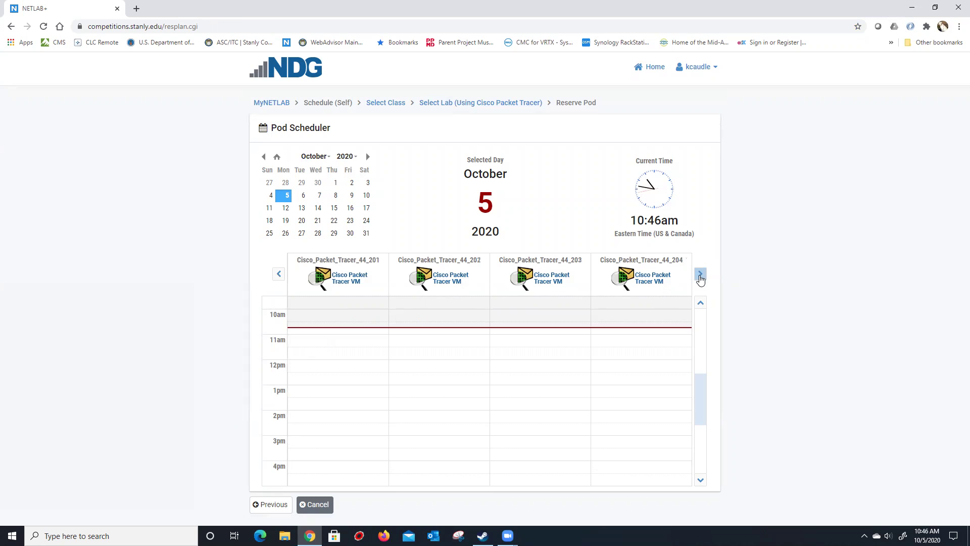
{"action": "left_click", "coordinate": [700, 275]}
{"action": "left_click", "coordinate": [701, 275]}
{"action": "left_click", "coordinate": [701, 275]}
{"action": "left_click", "coordinate": [702, 275]}
{"action": "left_click", "coordinate": [700, 275]}
{"action": "left_click", "coordinate": [703, 274]}
{"action": "left_click", "coordinate": [704, 275]}
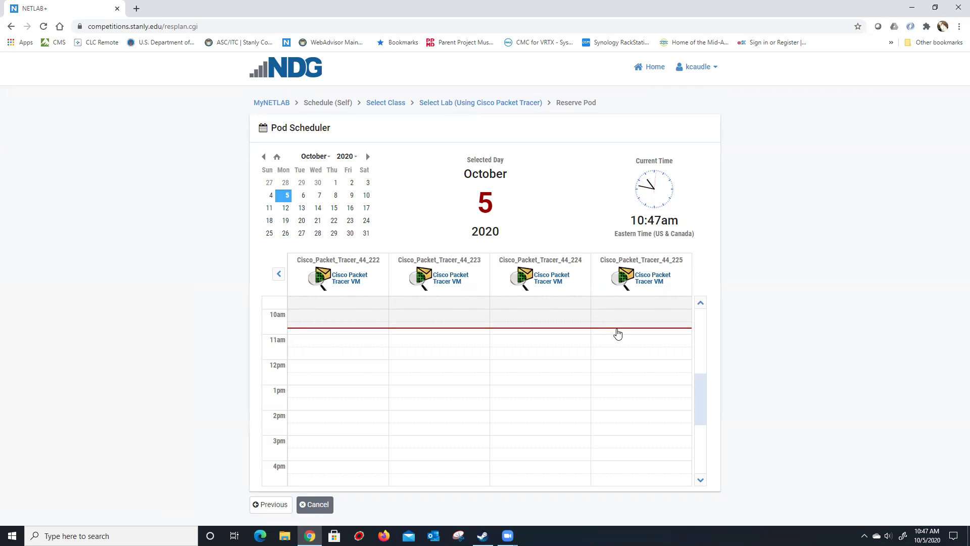
{"action": "left_click", "coordinate": [617, 334]}
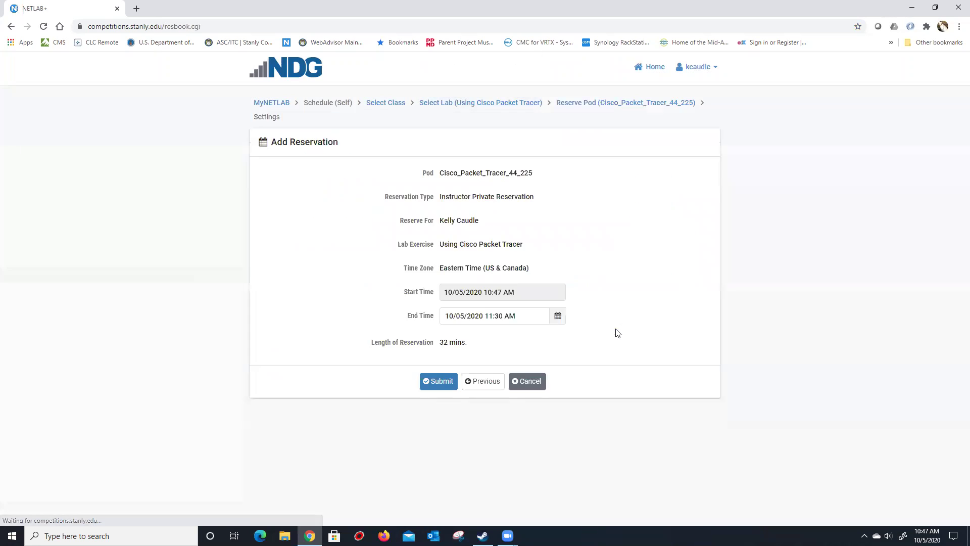
Set the reservation's end time to 10/05/2020 1:00 PM and submit it.
{"action": "left_click", "coordinate": [557, 316]}
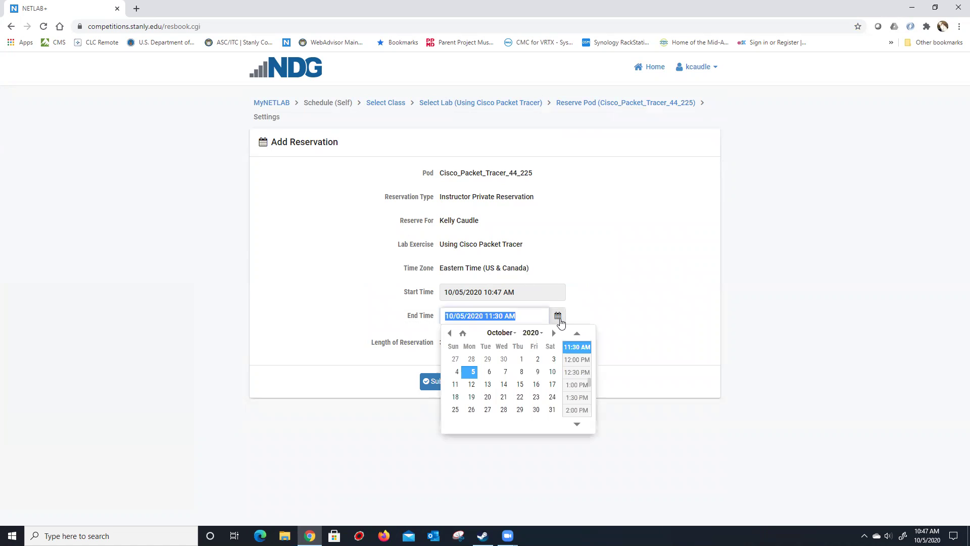
{"action": "left_click", "coordinate": [576, 387]}
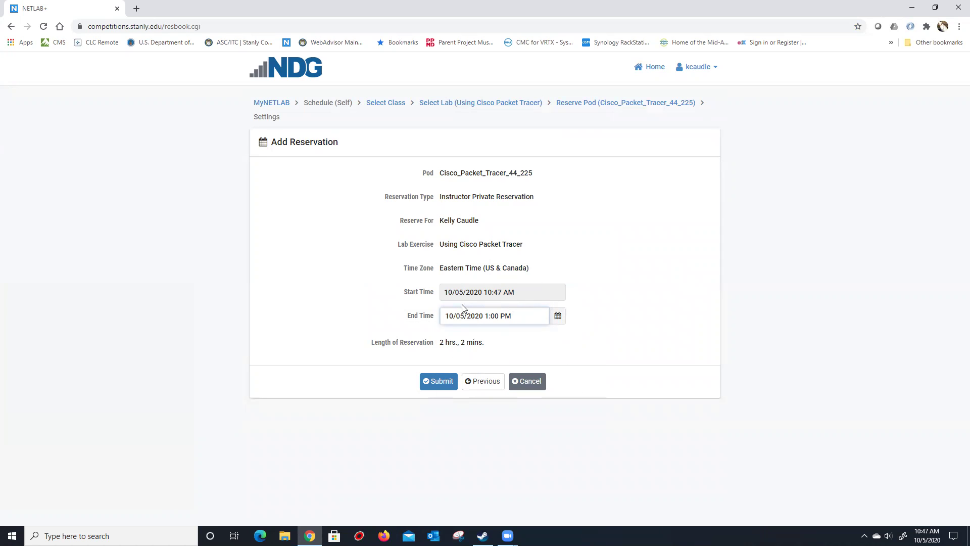
{"action": "left_click", "coordinate": [442, 380]}
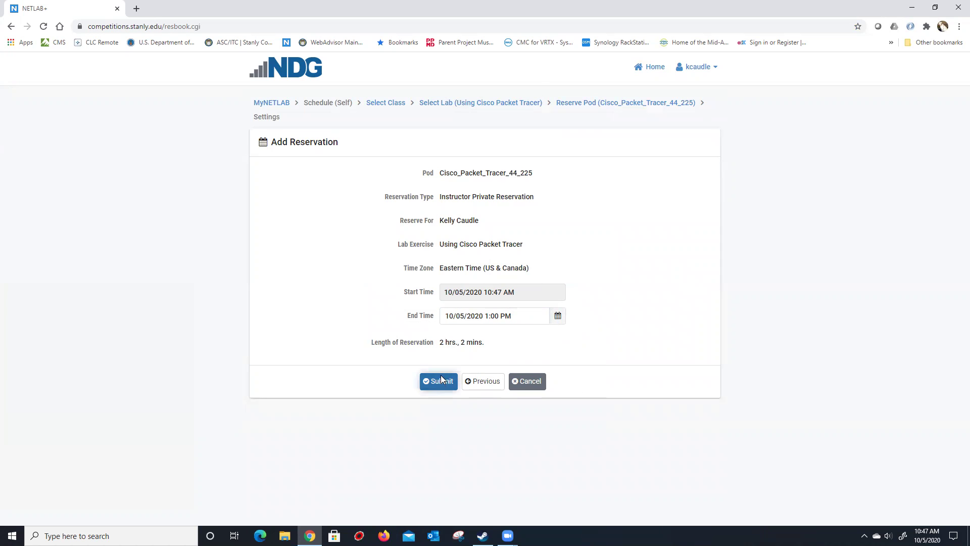
{"action": "left_click", "coordinate": [483, 197]}
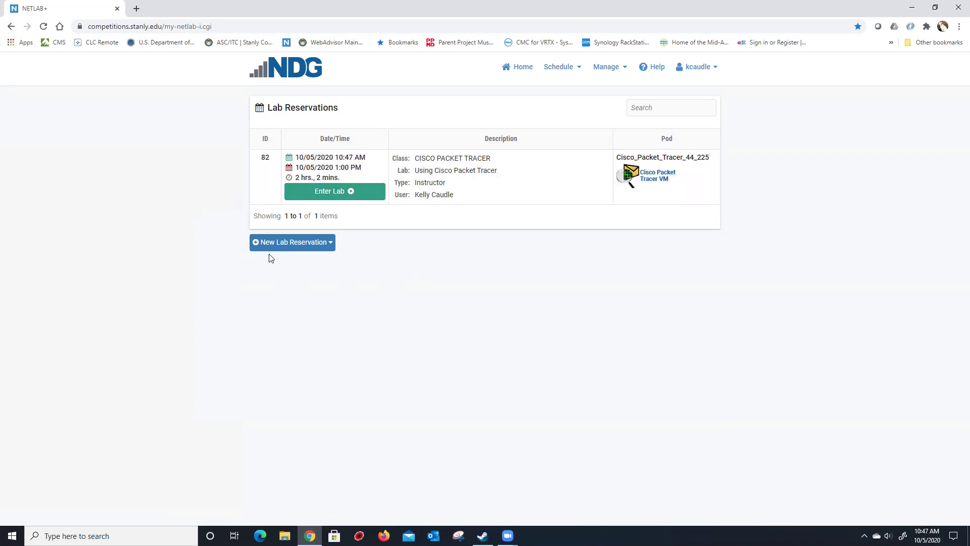
Start a second self reservation in the CISCO PACKET TRACER class for the Using Cisco Packet Tracer lab.
{"action": "left_click", "coordinate": [278, 242]}
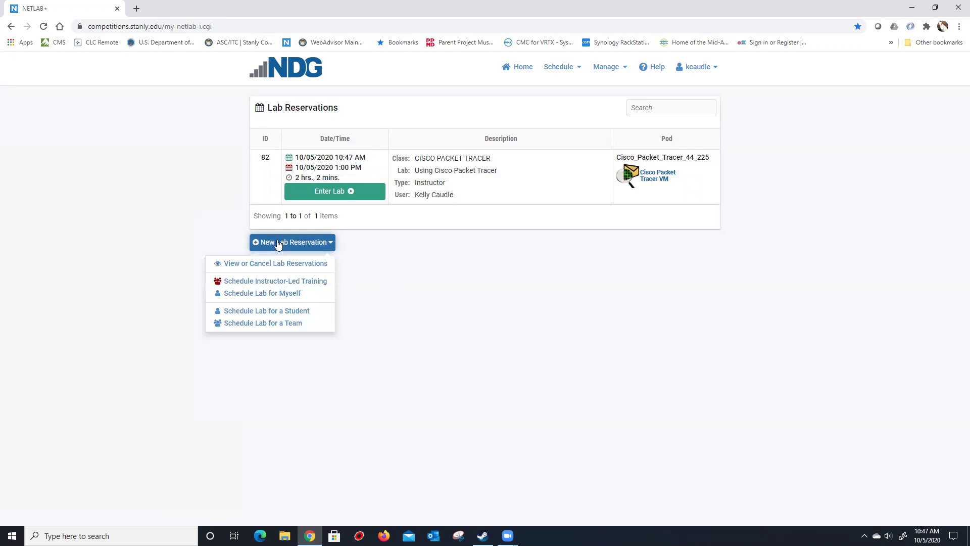
{"action": "left_click", "coordinate": [281, 294]}
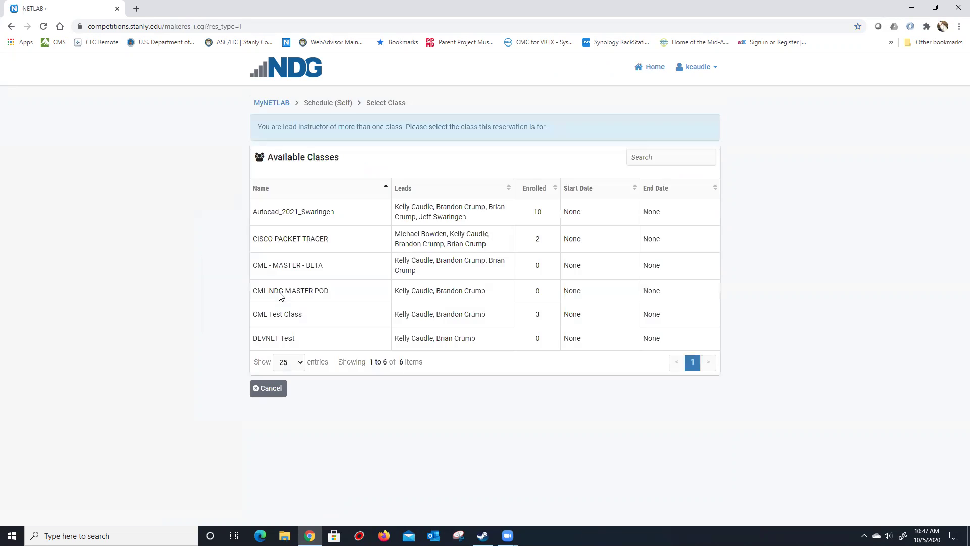
{"action": "left_click", "coordinate": [299, 238]}
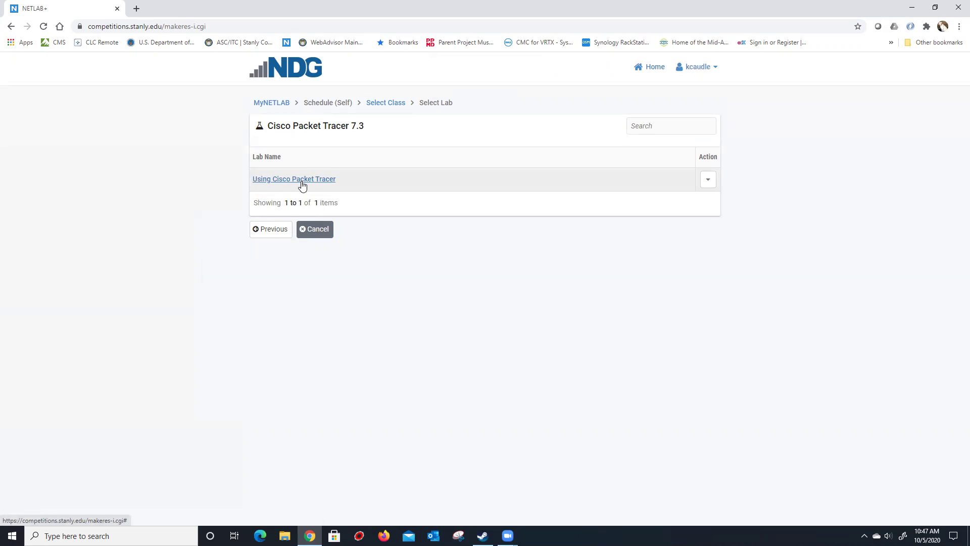
{"action": "left_click", "coordinate": [303, 181]}
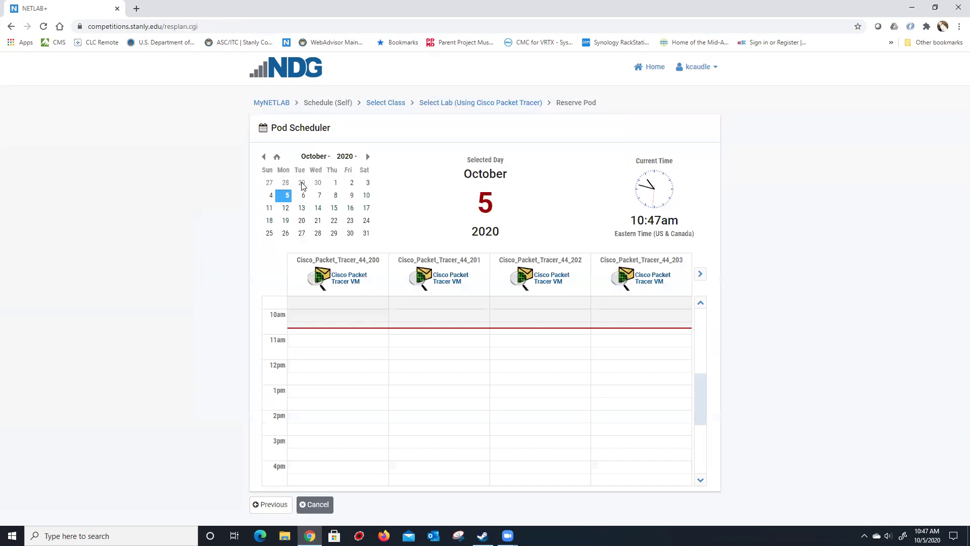
Look through the available Packet Tracer pods and time slots for October 5 and October 9, 2020.
{"action": "left_click", "coordinate": [701, 275]}
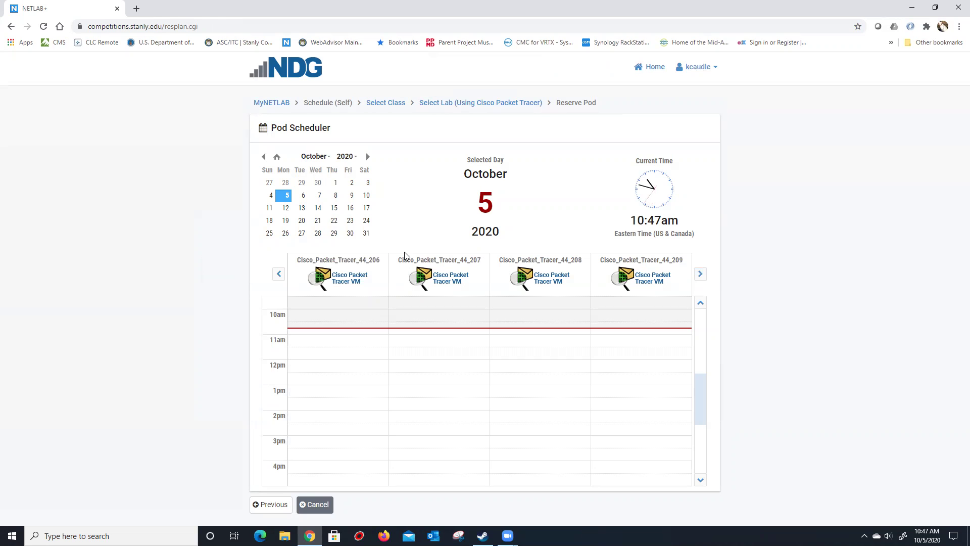
{"action": "left_click", "coordinate": [352, 204]}
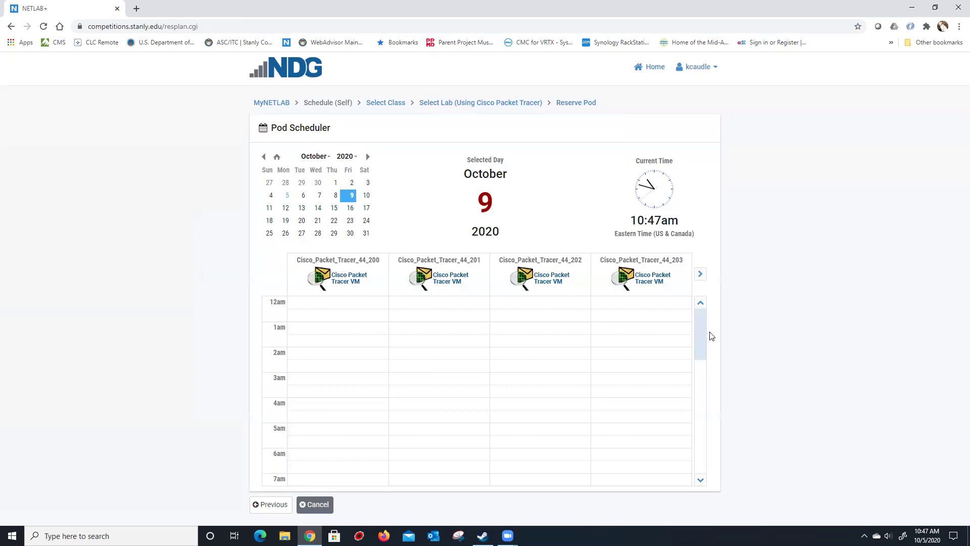
{"action": "left_click_drag", "start_coordinate": [699, 329], "coordinate": [696, 426]}
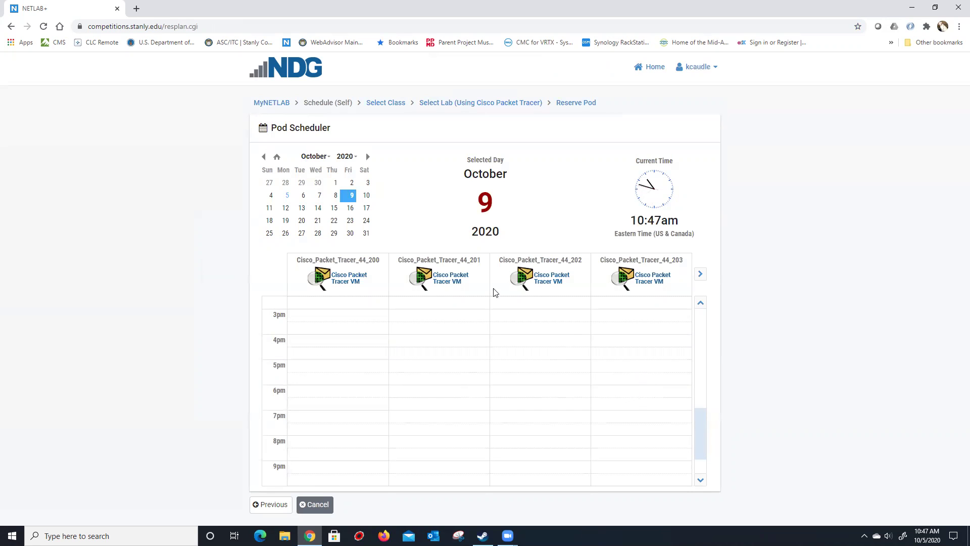
{"action": "left_click_drag", "start_coordinate": [704, 418], "coordinate": [718, 301]}
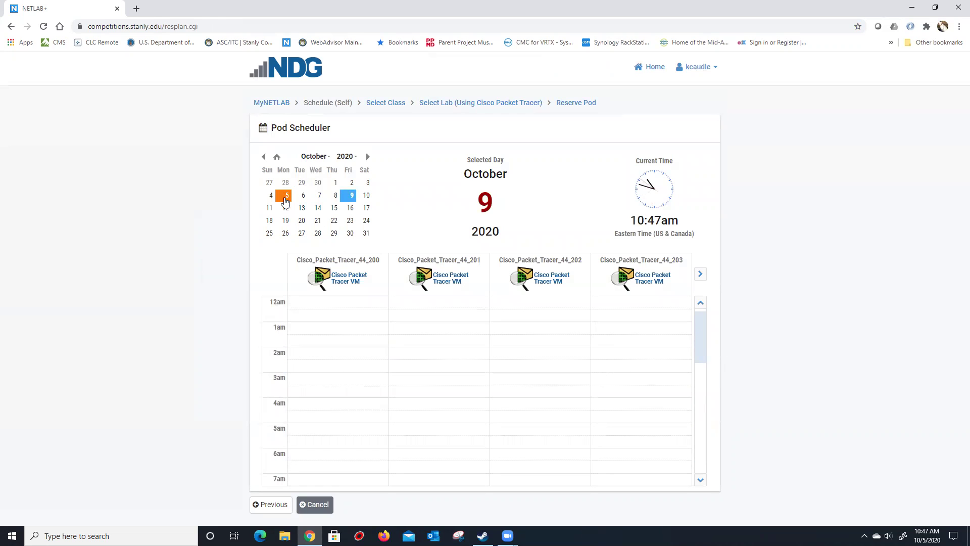
{"action": "left_click", "coordinate": [287, 195]}
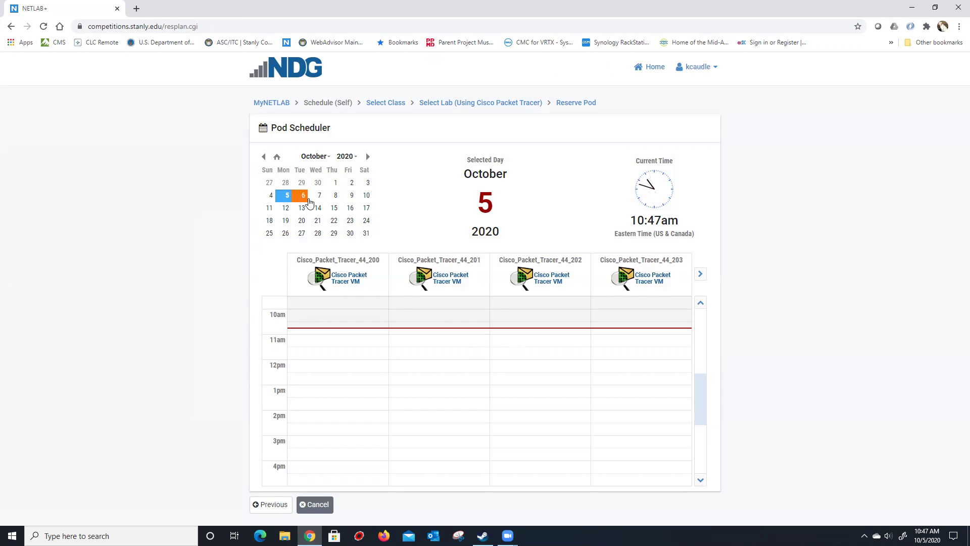
Reserve pod Cisco_Packet_Tracer_44_203 for October 9, 2020, from 3:30 AM to 4:30 AM.
{"action": "left_click", "coordinate": [352, 195]}
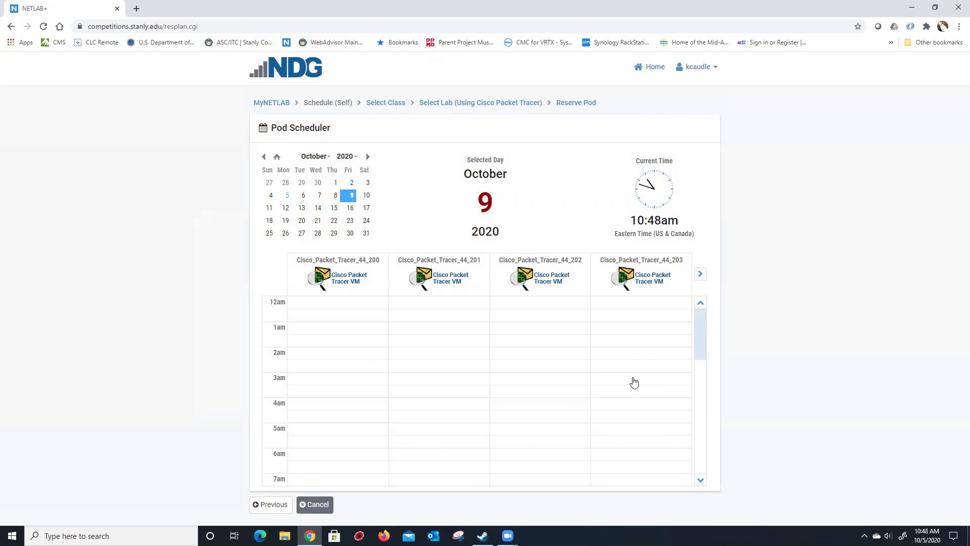
{"action": "left_click", "coordinate": [617, 398]}
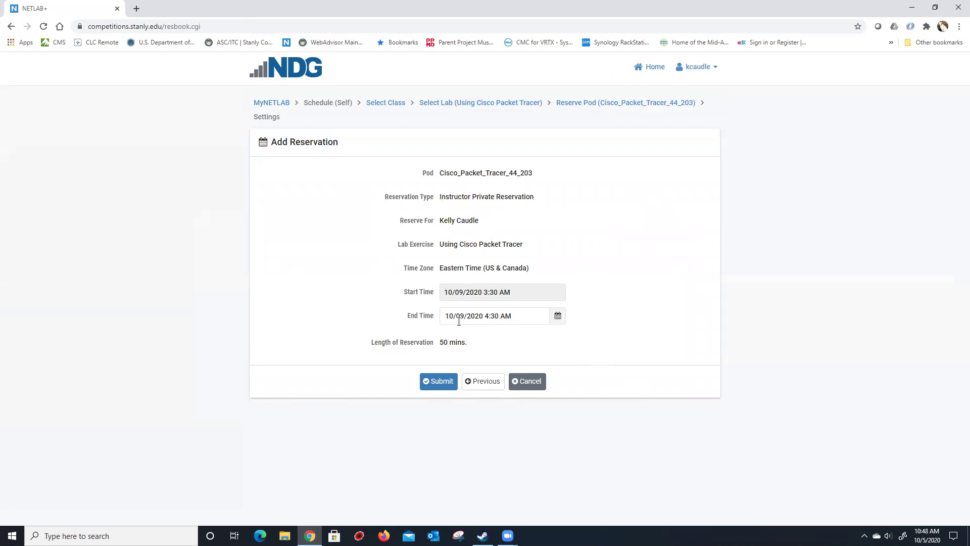
{"action": "left_click", "coordinate": [435, 380]}
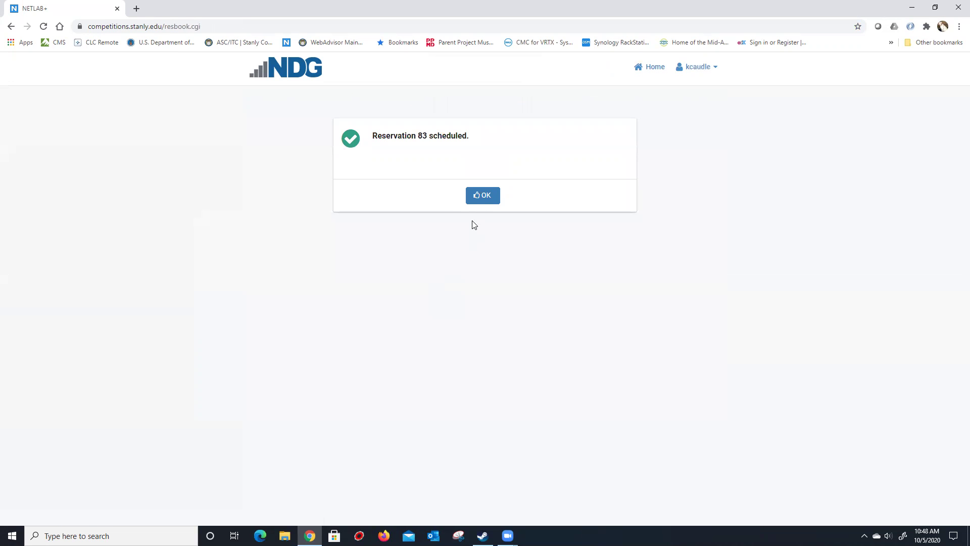
{"action": "left_click", "coordinate": [479, 200]}
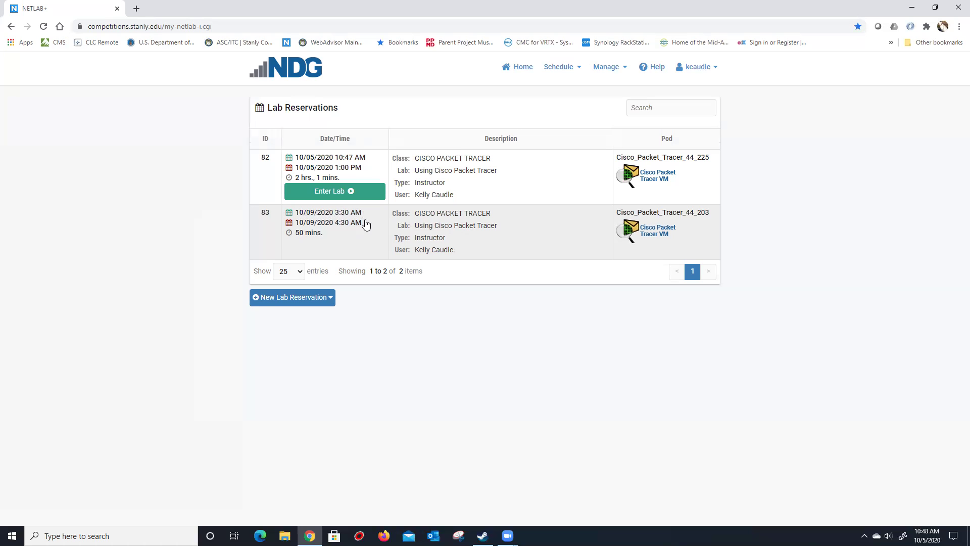
Cancel the October 9 lab reservation for pod Cisco_Packet_Tracer_44_203.
{"action": "left_click", "coordinate": [418, 226]}
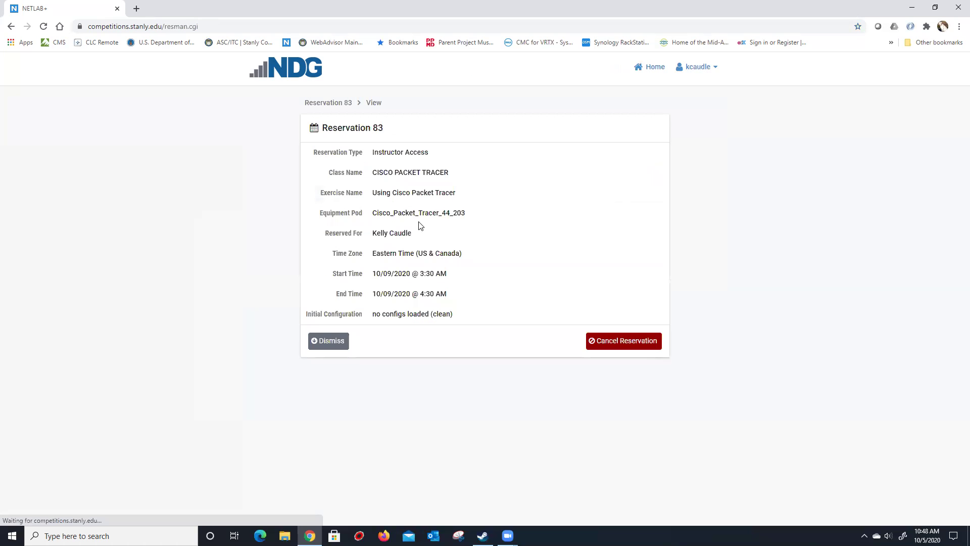
{"action": "left_click", "coordinate": [621, 342]}
{"action": "left_click", "coordinate": [448, 221]}
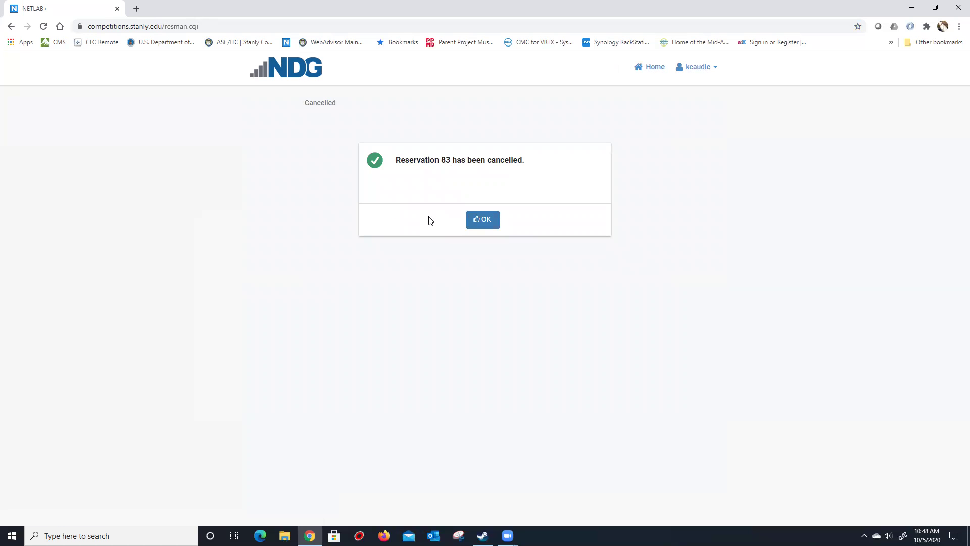
{"action": "left_click", "coordinate": [485, 221]}
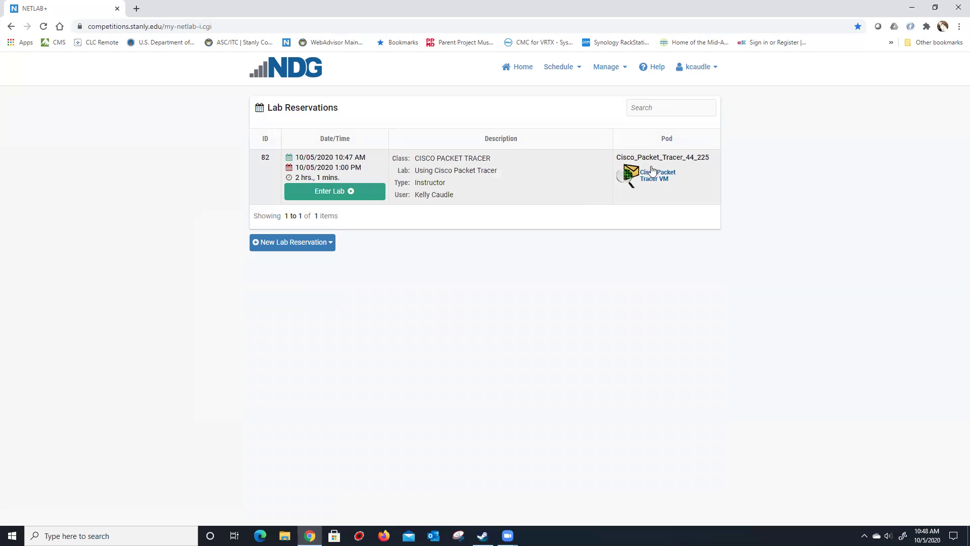
Enter the reserved October 5 lab, open the Cisco Packet Tracer VM and begin the netacad.com sign-in with the email or username.
{"action": "left_click", "coordinate": [337, 194]}
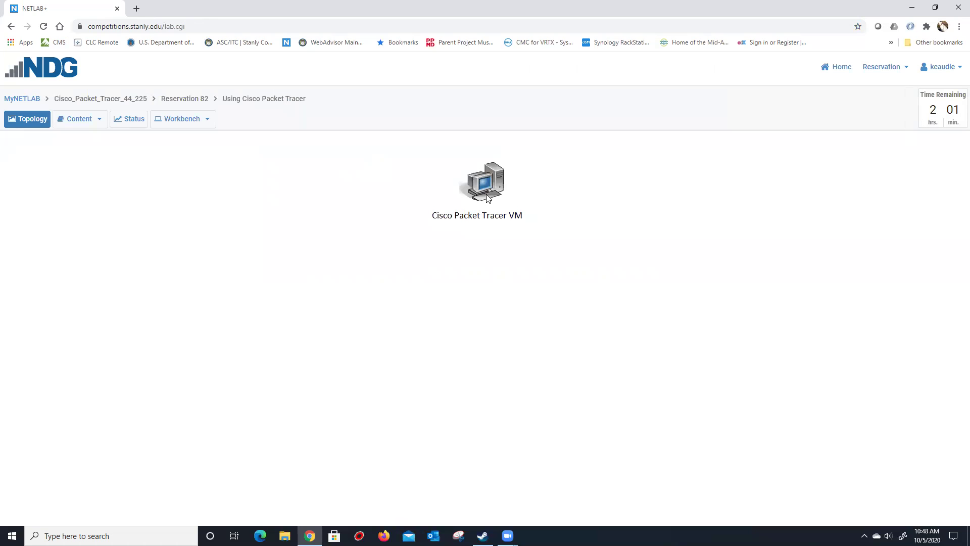
{"action": "left_click", "coordinate": [174, 119]}
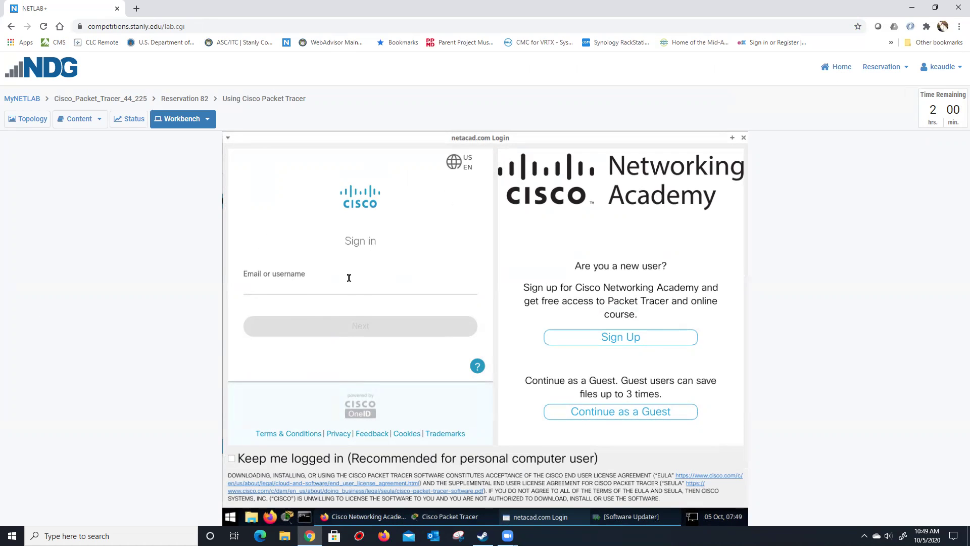
{"action": "left_click", "coordinate": [289, 290]}
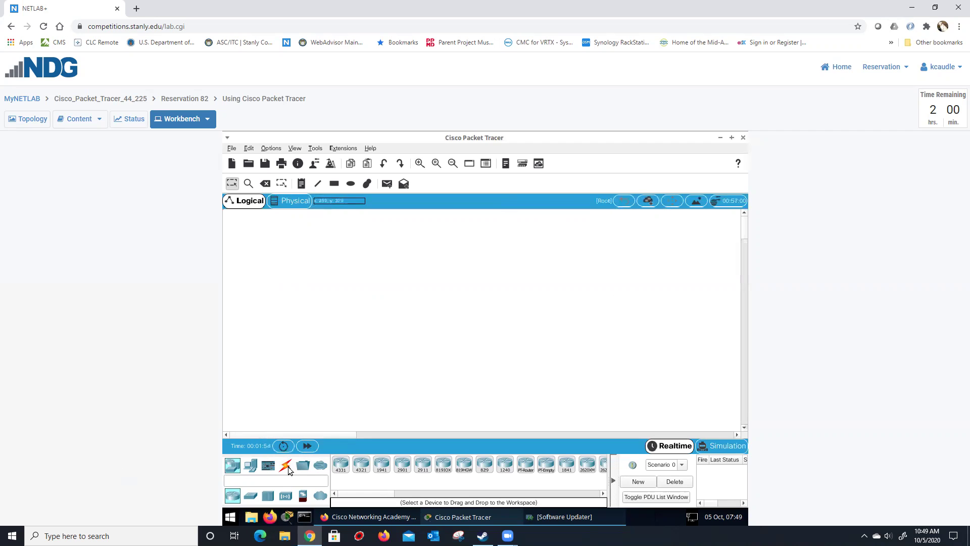
Place two PC end devices in the middle of the Packet Tracer logical workspace, the second one above and to the right of the first.
{"action": "left_click", "coordinate": [250, 465]}
{"action": "left_click", "coordinate": [341, 464]}
{"action": "left_click", "coordinate": [395, 344]}
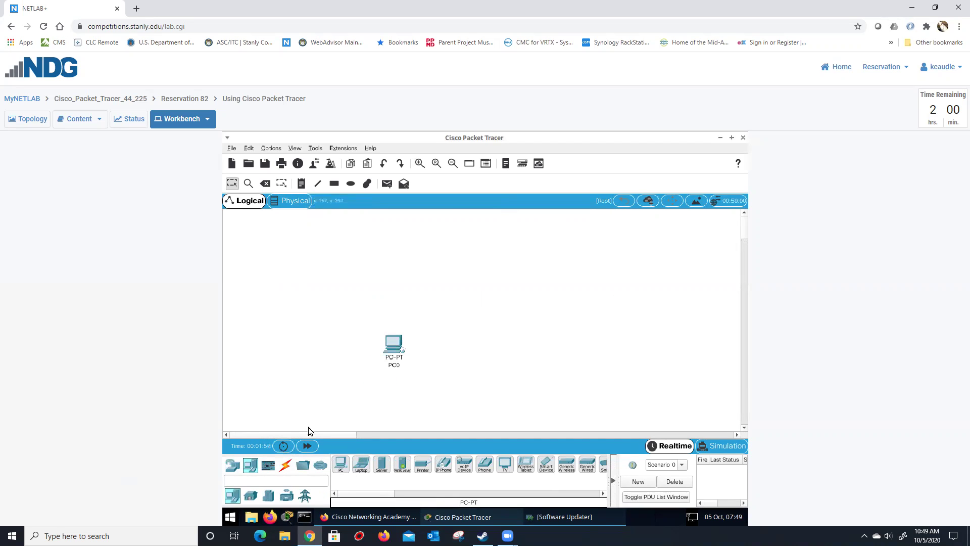
{"action": "left_click", "coordinate": [338, 462]}
{"action": "left_click", "coordinate": [506, 315]}
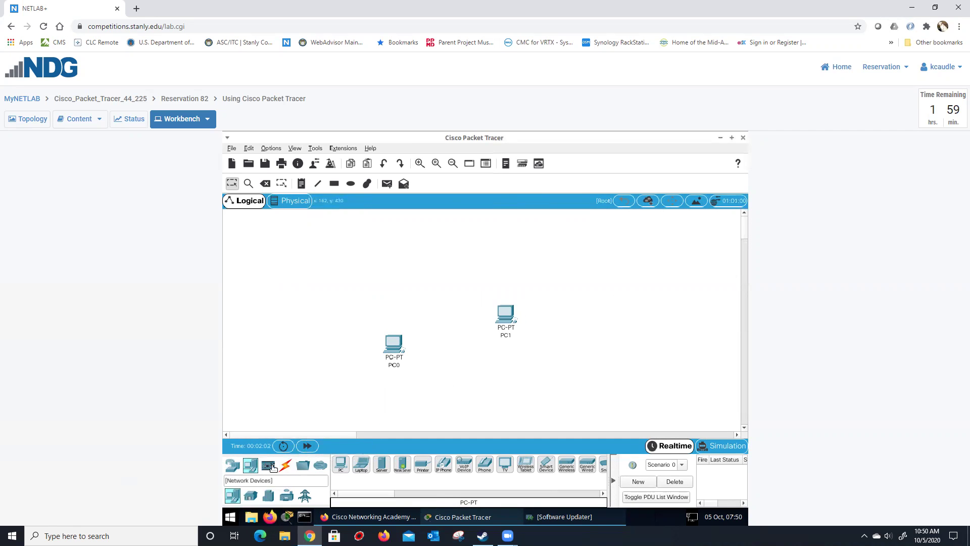
Close the unsaved Packet Tracer workspace and log in to the Networking Academy site in Firefox.
{"action": "left_click", "coordinate": [742, 138]}
{"action": "left_click", "coordinate": [515, 309]}
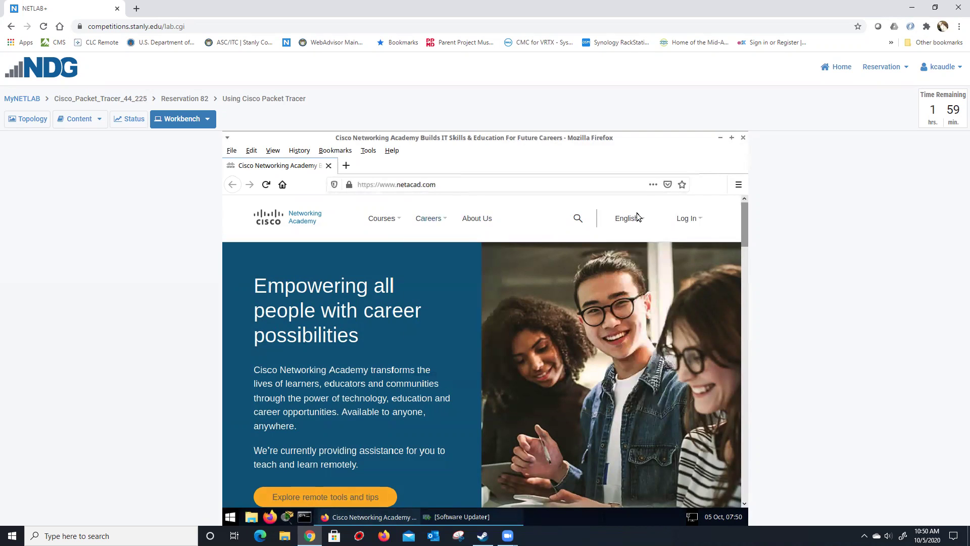
{"action": "mouse_move", "coordinate": [688, 219]}
{"action": "left_click", "coordinate": [646, 253]}
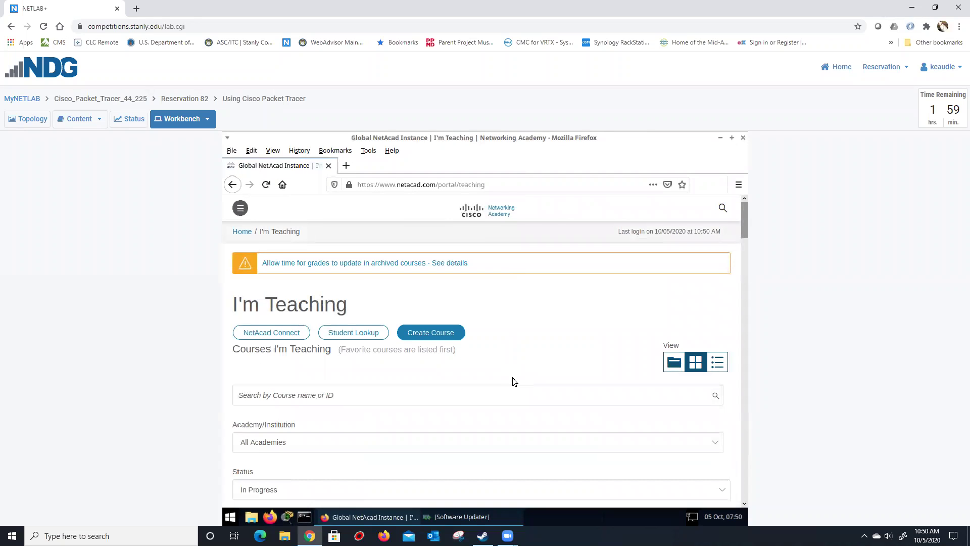
Launch the ITNv7-ITC-KFC-Fall2020 course from the in-progress courses on the I'm Teaching page.
{"action": "scroll", "coordinate": [482, 341], "scroll_direction": "down", "scroll_amount": 3}
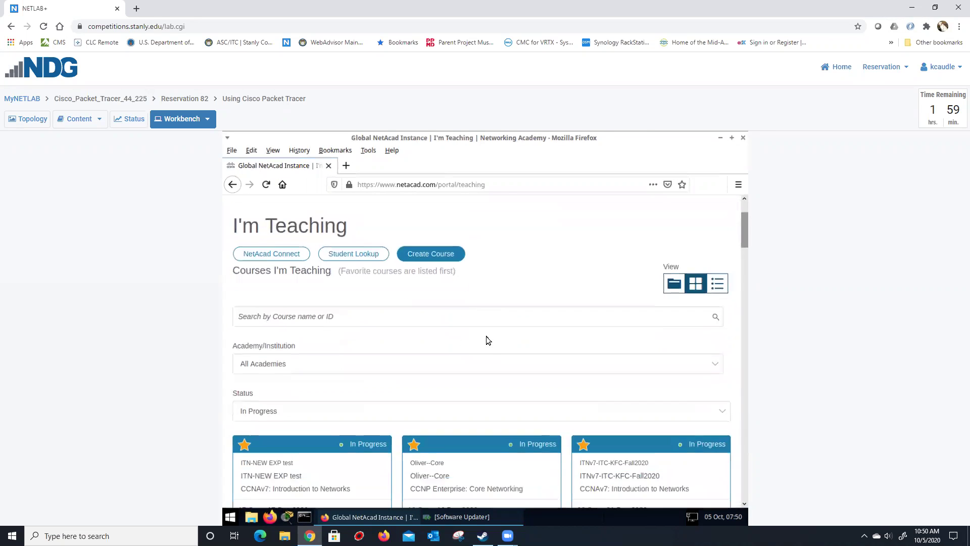
{"action": "mouse_move", "coordinate": [603, 383]}
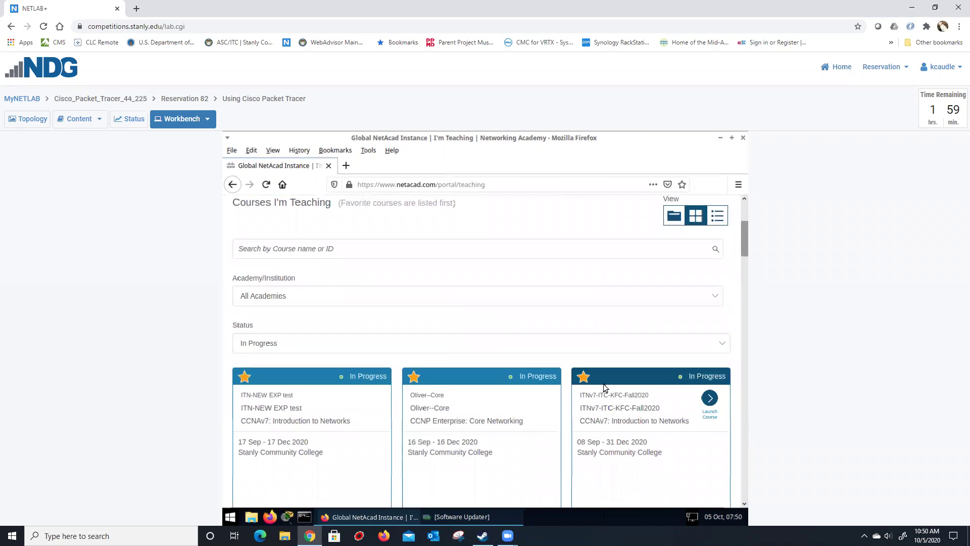
{"action": "scroll", "coordinate": [594, 374], "scroll_direction": "down", "scroll_amount": 1}
{"action": "left_click", "coordinate": [710, 369]}
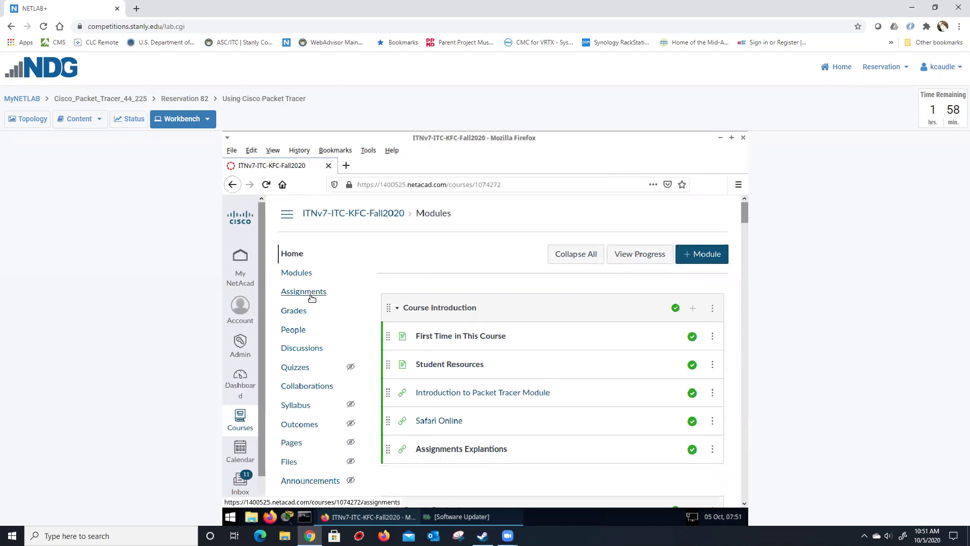
Load the Introduction to Networks Course from the Course Content module in a new window and view its curriculum page.
{"action": "scroll", "coordinate": [463, 342], "scroll_direction": "down", "scroll_amount": 5}
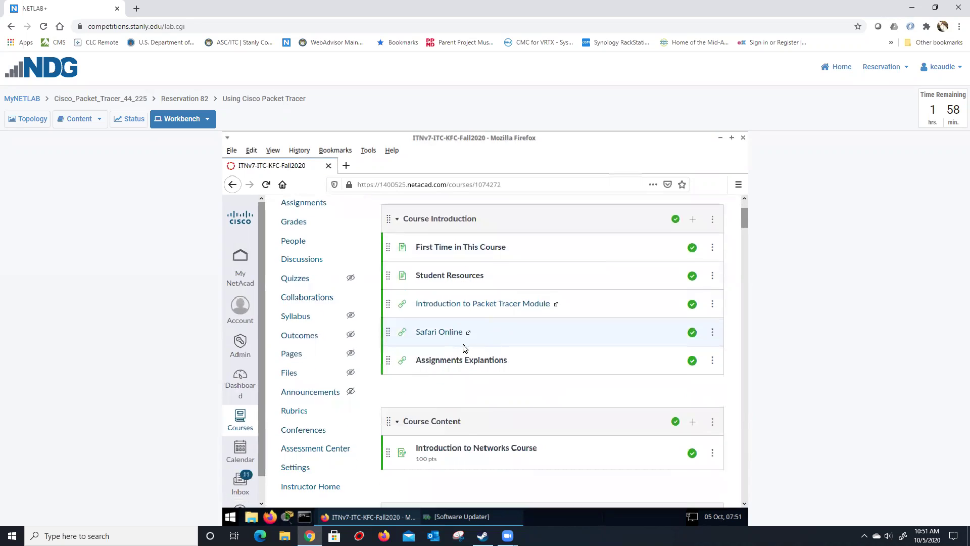
{"action": "left_click", "coordinate": [482, 393]}
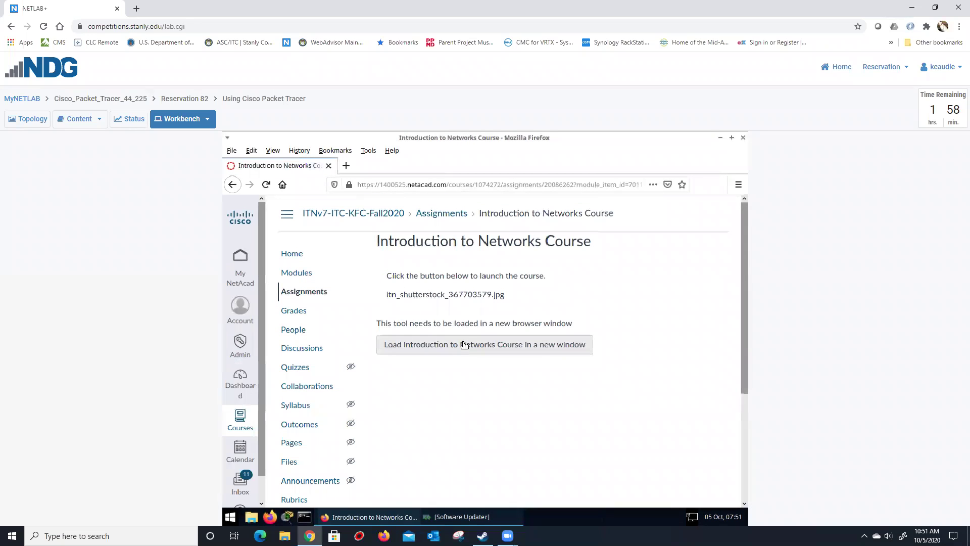
{"action": "left_click", "coordinate": [492, 351]}
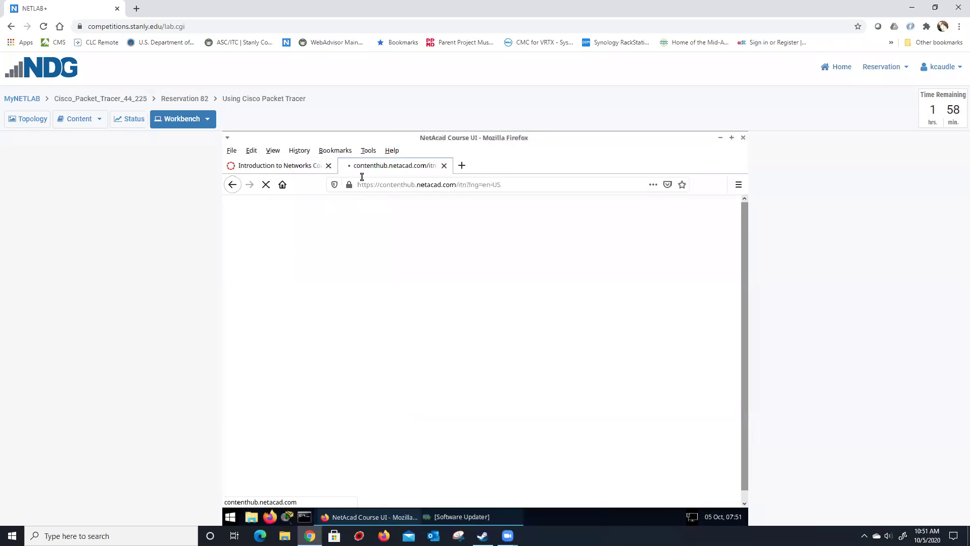
{"action": "left_click", "coordinate": [263, 165]}
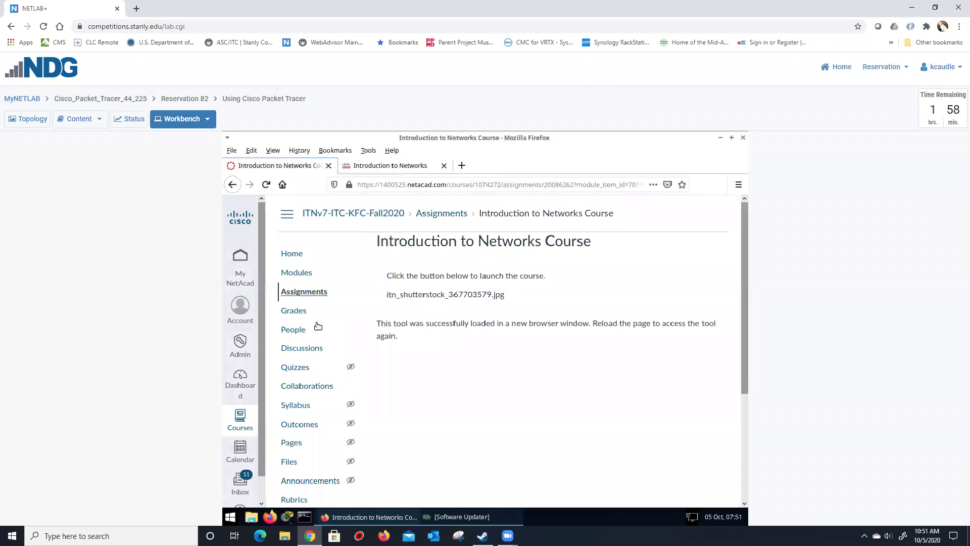
{"action": "left_click", "coordinate": [424, 169]}
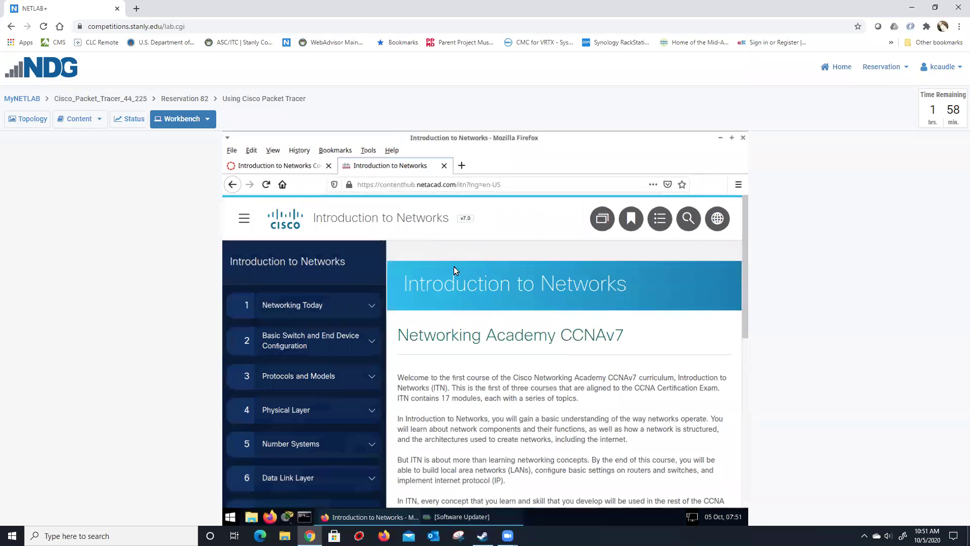
Open the 2.5.5 PKA-Configure Initial Switch Settings assignment from the course assignments and follow its link to curriculum page 2.5.5.
{"action": "left_click", "coordinate": [291, 167]}
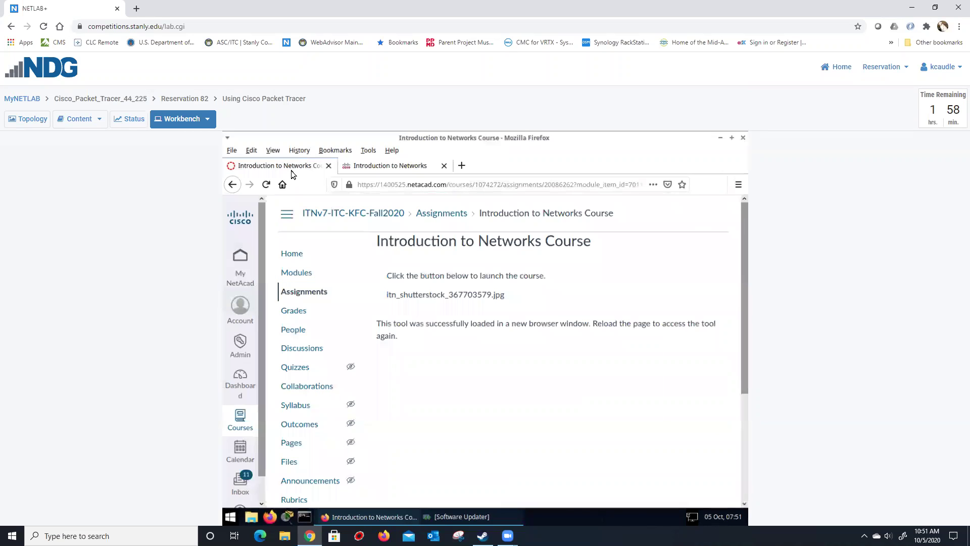
{"action": "left_click", "coordinate": [299, 291]}
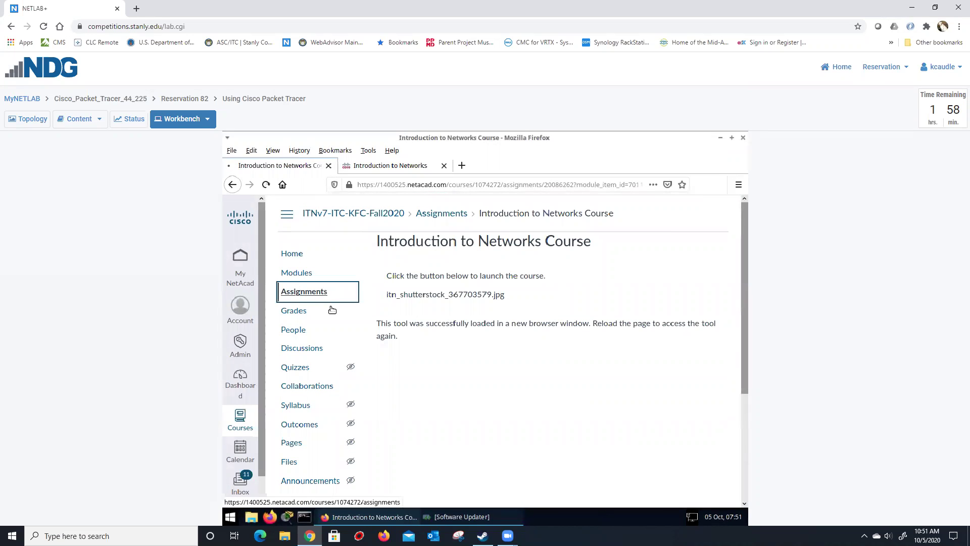
{"action": "scroll", "coordinate": [476, 341], "scroll_direction": "down", "scroll_amount": 3}
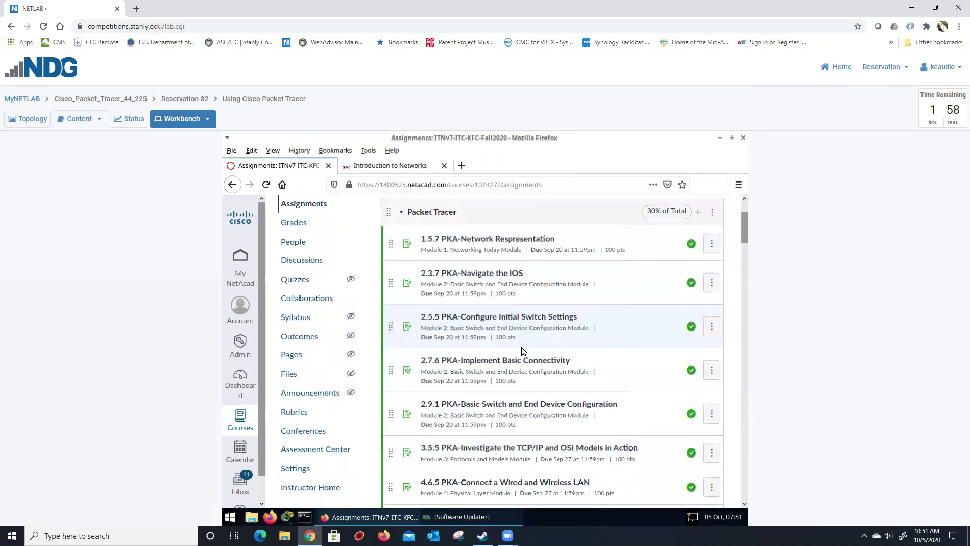
{"action": "left_click", "coordinate": [504, 317]}
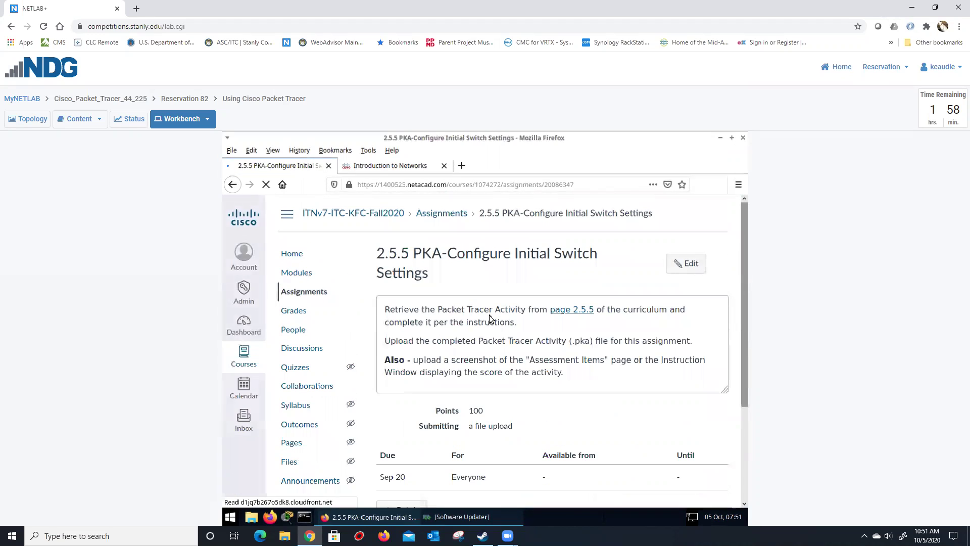
{"action": "left_click", "coordinate": [568, 311]}
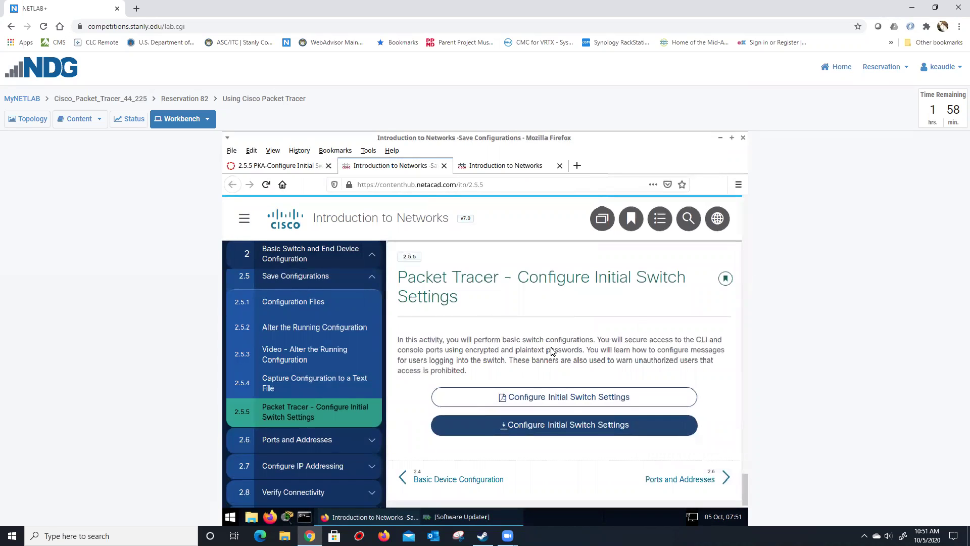
Open the Configure Initial Switch Settings .pka activity with Packet Tracer 7.3.1, accepting the Guest user profile and the activity reset.
{"action": "left_click", "coordinate": [530, 432]}
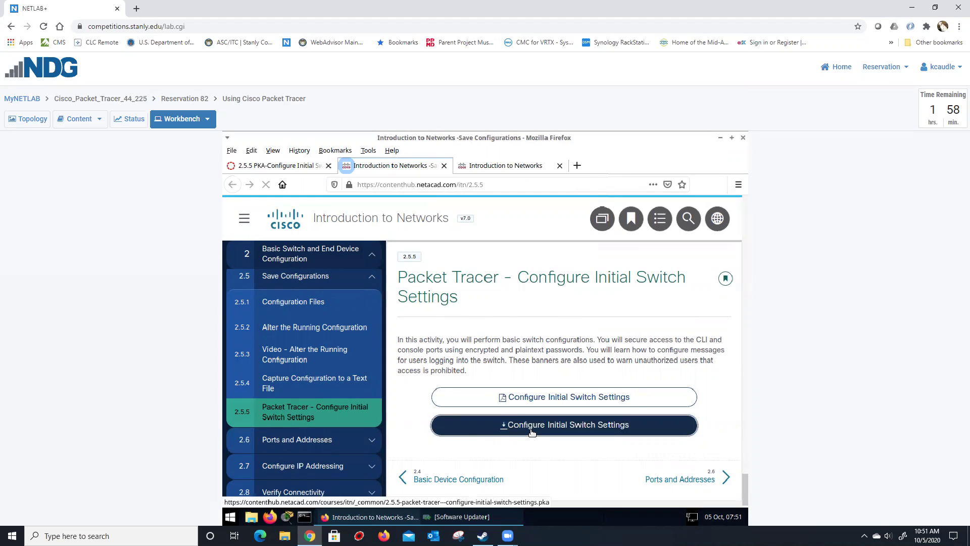
{"action": "left_click", "coordinate": [461, 351]}
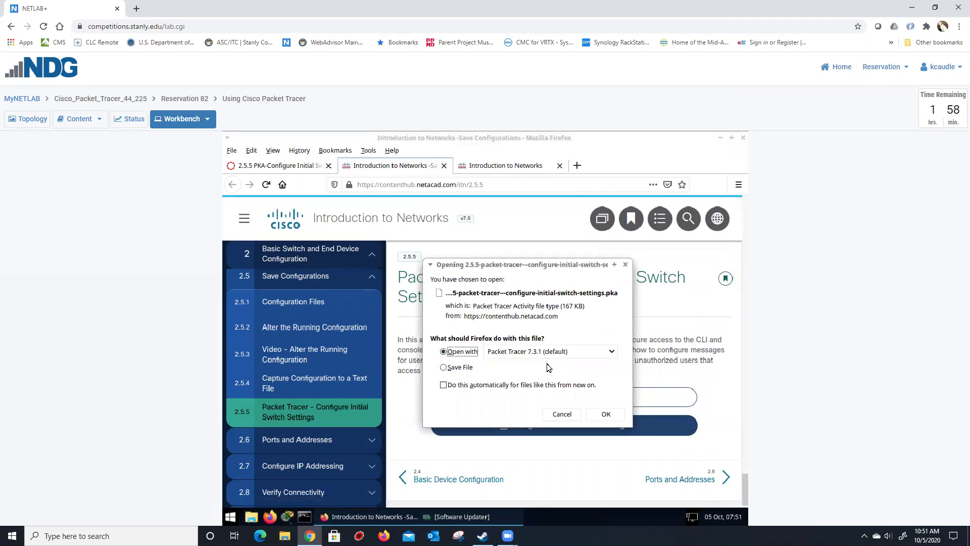
{"action": "left_click", "coordinate": [606, 413]}
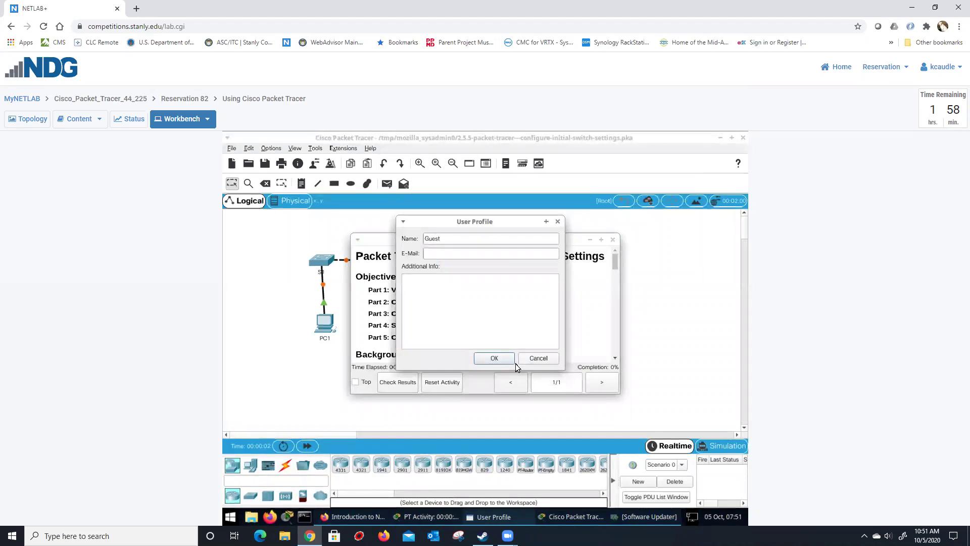
{"action": "left_click", "coordinate": [481, 359]}
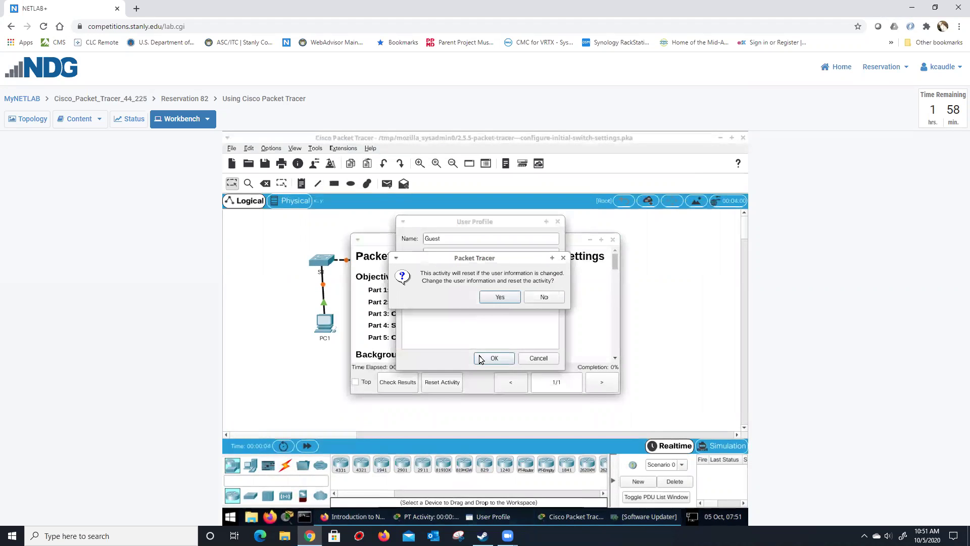
{"action": "left_click", "coordinate": [499, 297]}
Move the activity instructions window clear of the topology and read through to the Part 1 step on entering privileged EXEC mode.
{"action": "left_click_drag", "start_coordinate": [572, 236], "coordinate": [646, 220]}
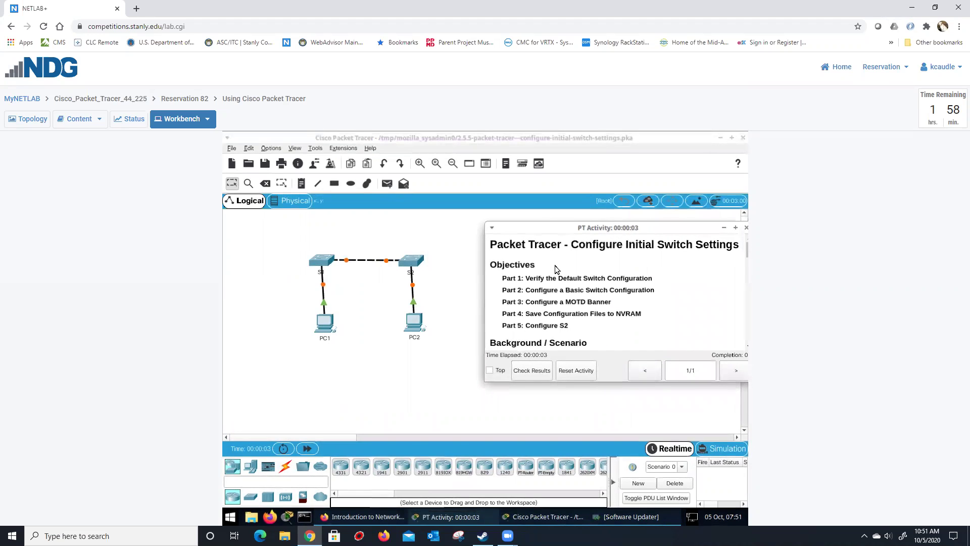
{"action": "scroll", "coordinate": [581, 288], "scroll_direction": "down", "scroll_amount": 4}
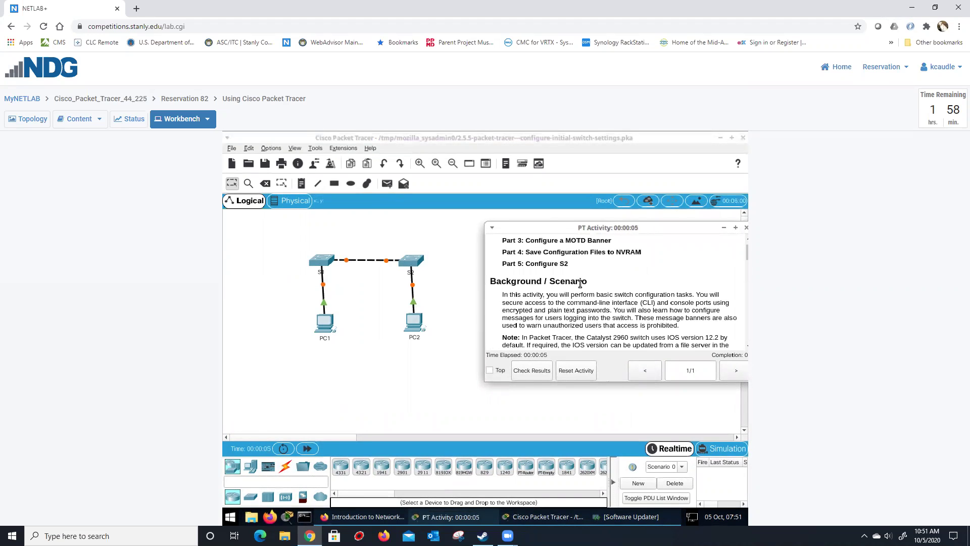
{"action": "scroll", "coordinate": [580, 285], "scroll_direction": "down", "scroll_amount": 2}
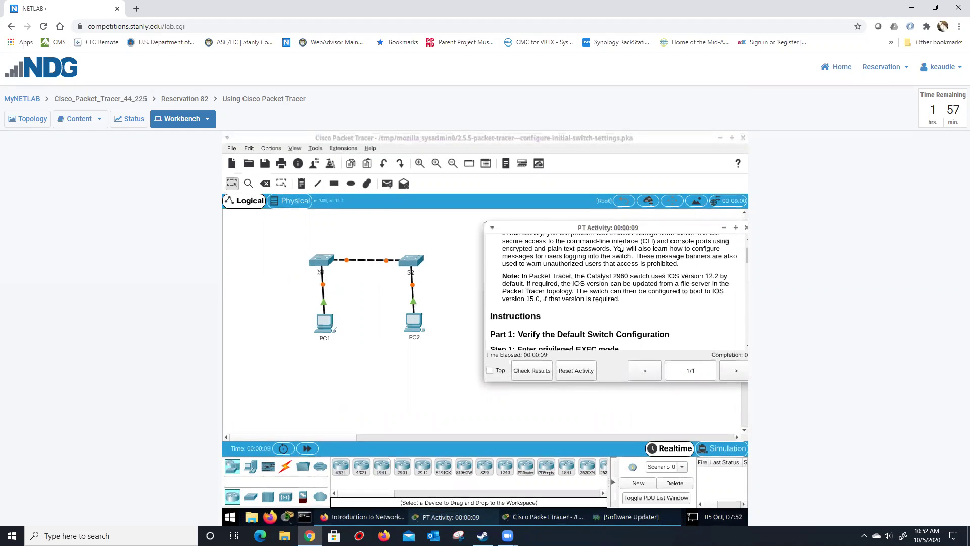
{"action": "left_click_drag", "start_coordinate": [609, 230], "coordinate": [587, 219]}
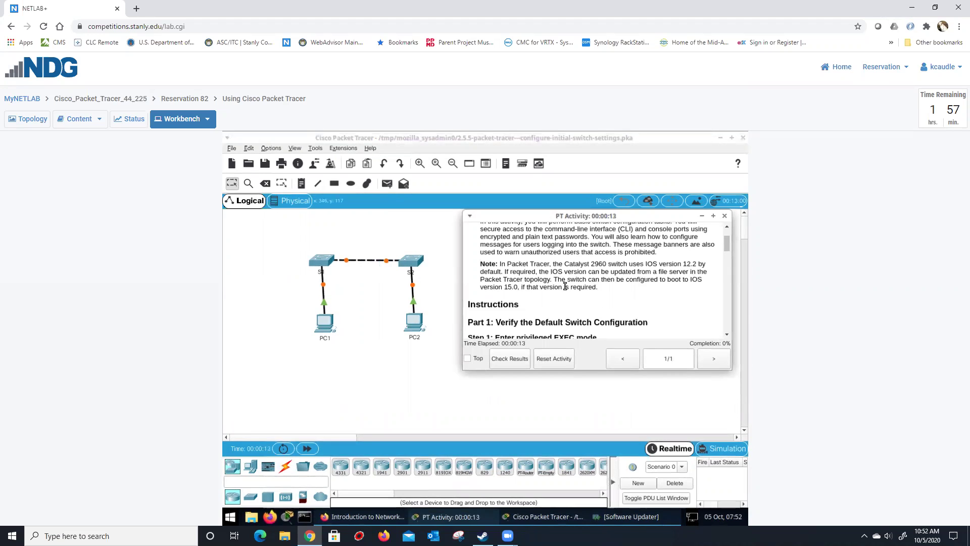
{"action": "scroll", "coordinate": [565, 286], "scroll_direction": "down", "scroll_amount": 2}
{"action": "scroll", "coordinate": [568, 283], "scroll_direction": "down", "scroll_amount": 3}
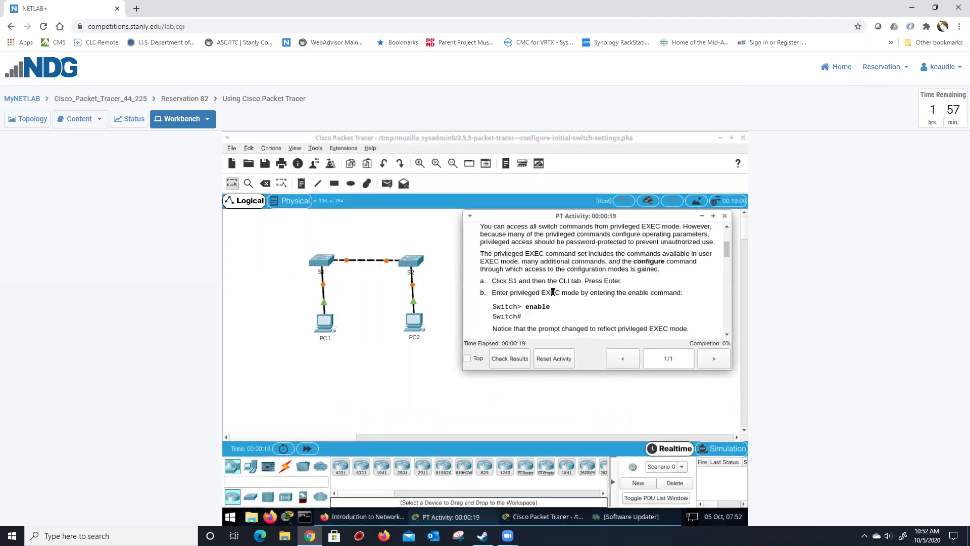
In switch S1's CLI, run enable, config t and host S1, then minimize the CLI and bring back the activity instructions.
{"action": "left_click", "coordinate": [320, 258]}
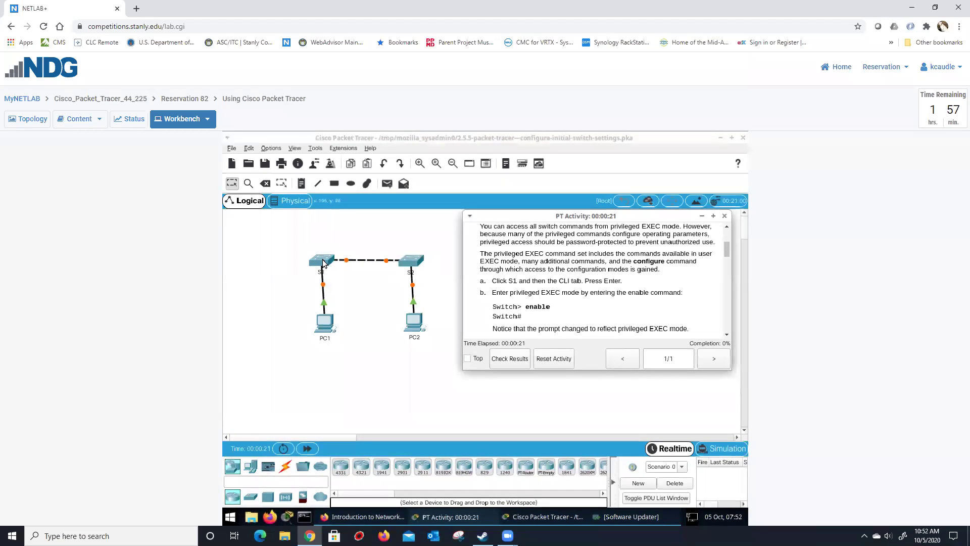
{"action": "key", "text": "Return"}
{"action": "key", "text": "Return"}
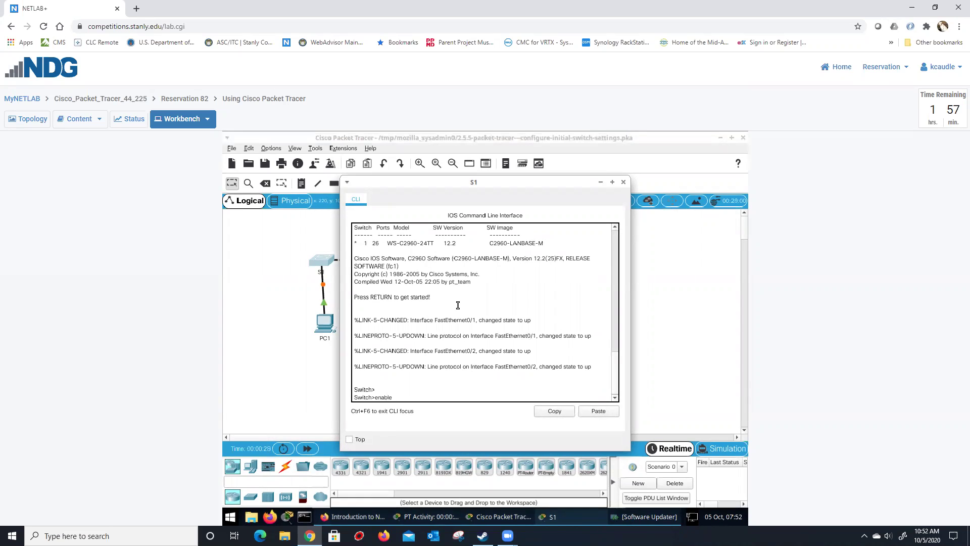
{"action": "key", "text": "Return"}
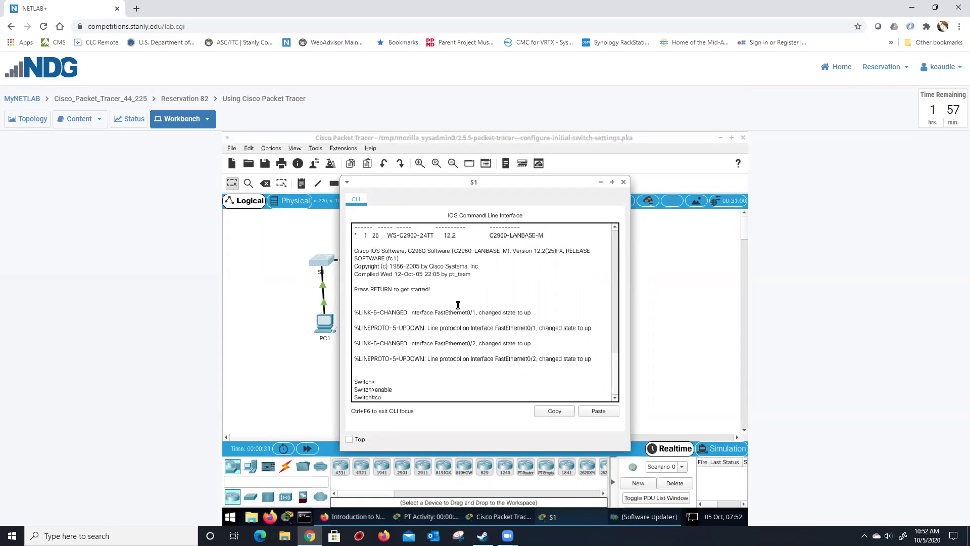
{"action": "type", "text": "config t"}
{"action": "key", "text": "Return"}
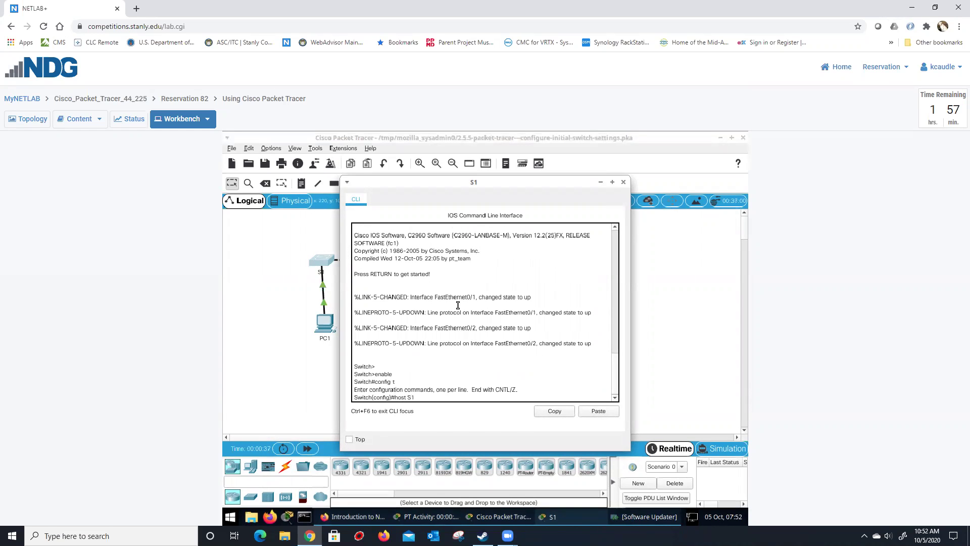
{"action": "key", "text": "Return"}
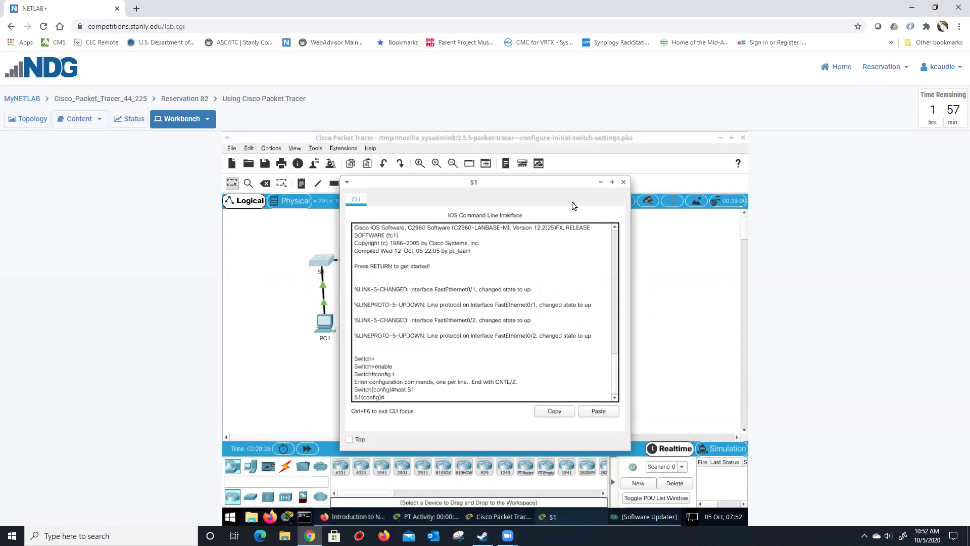
{"action": "left_click", "coordinate": [600, 182]}
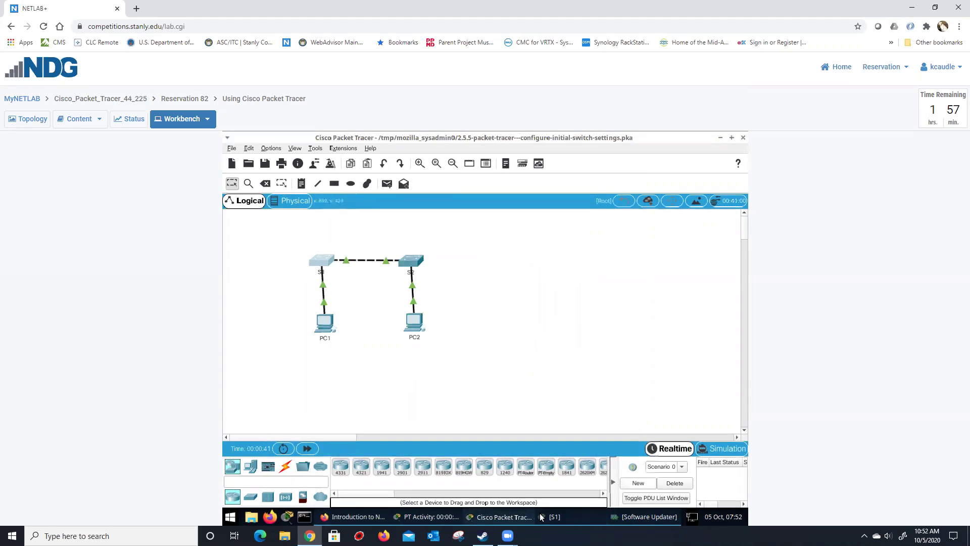
{"action": "left_click", "coordinate": [432, 516]}
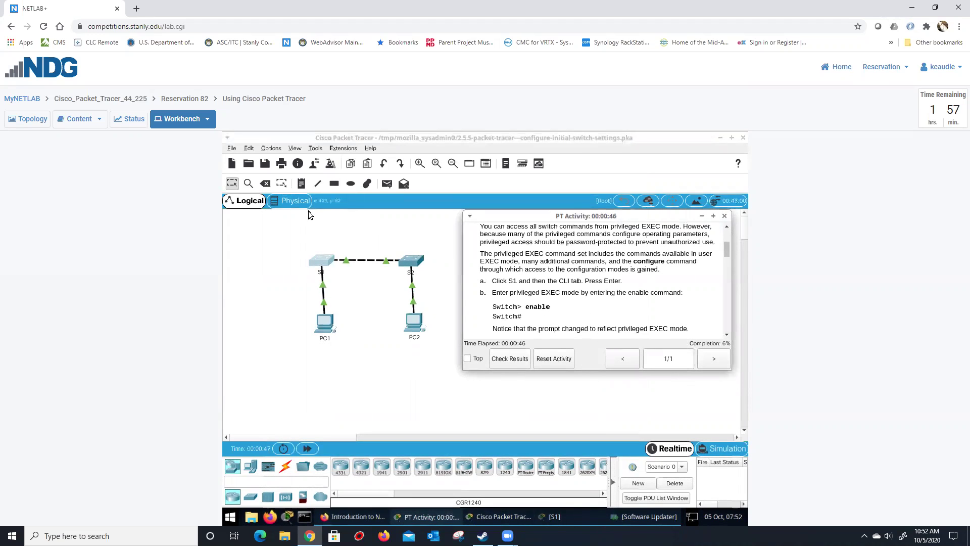
{"action": "left_click", "coordinate": [232, 148]}
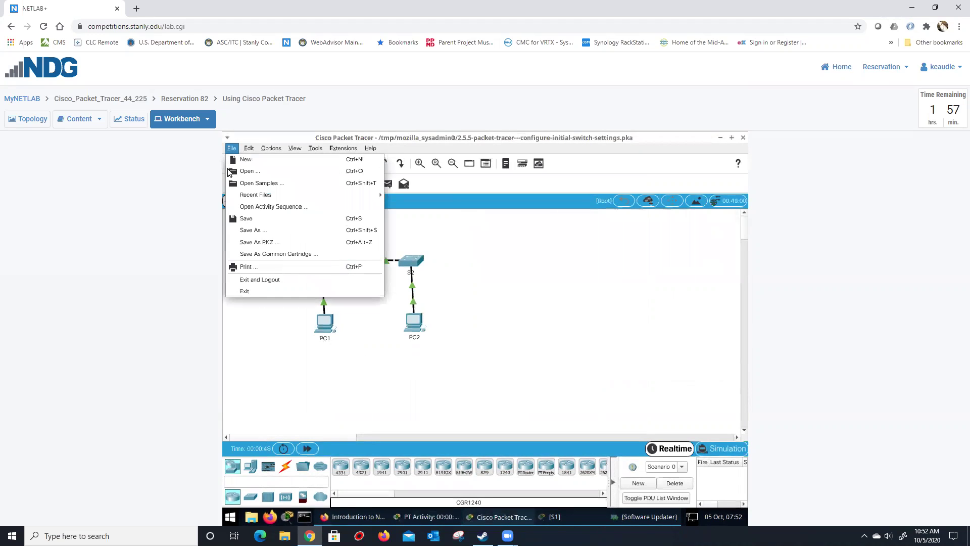
{"action": "left_click", "coordinate": [252, 230]}
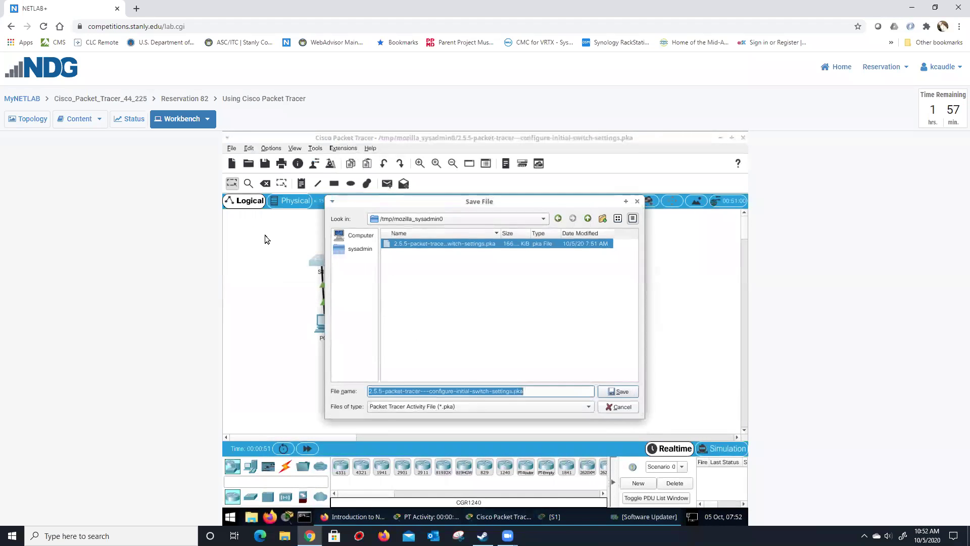
{"action": "left_click", "coordinate": [369, 391]}
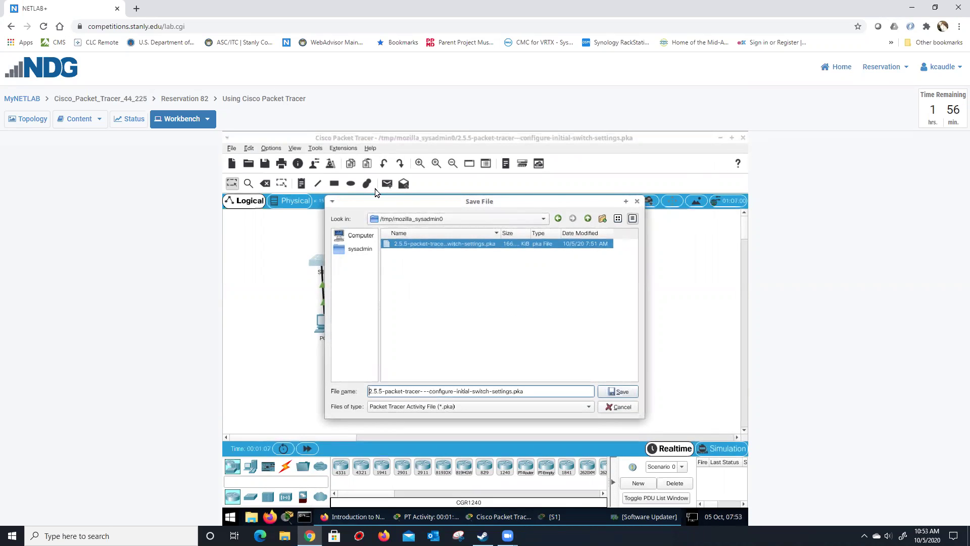
{"action": "left_click", "coordinate": [636, 202]}
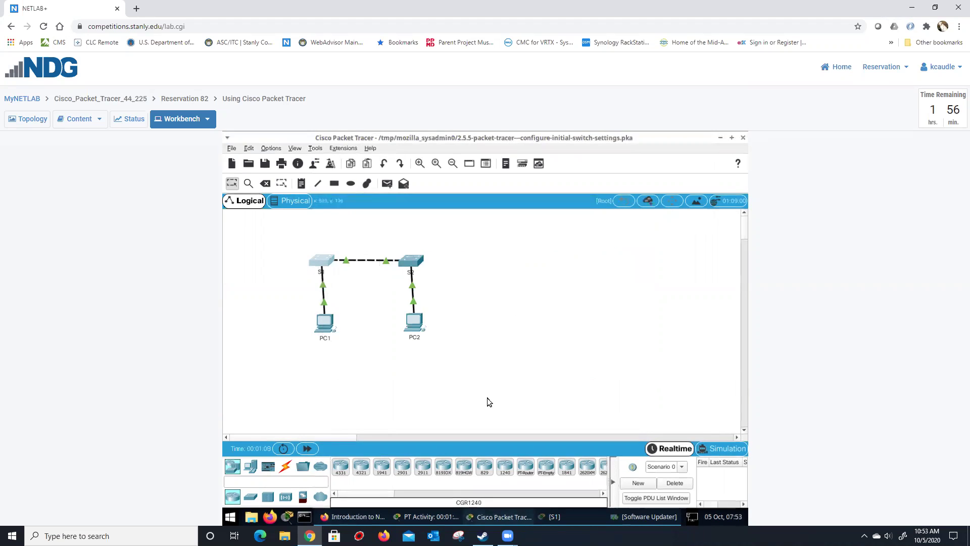
Check the activity results from the instructions window and view the assessment items for S1 and S2.
{"action": "left_click", "coordinate": [439, 518]}
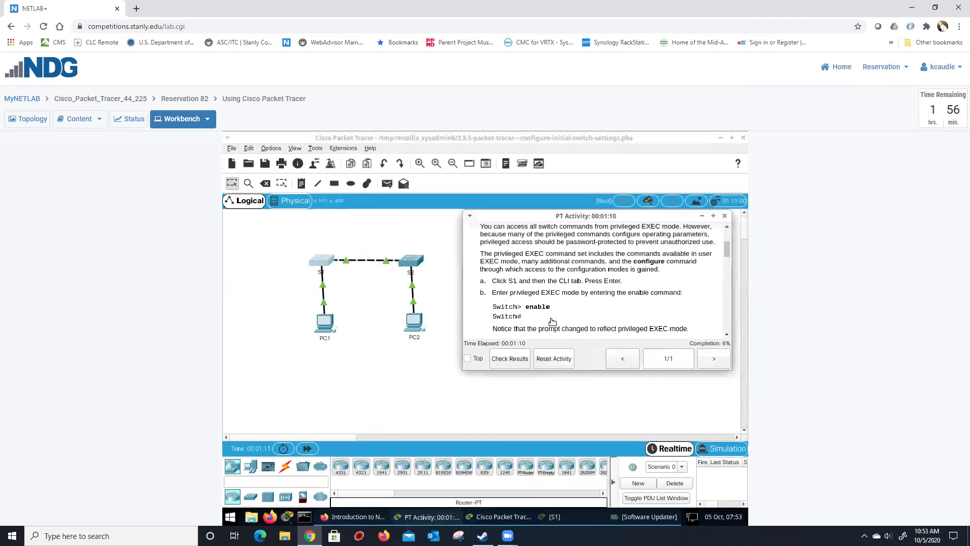
{"action": "left_click", "coordinate": [512, 358]}
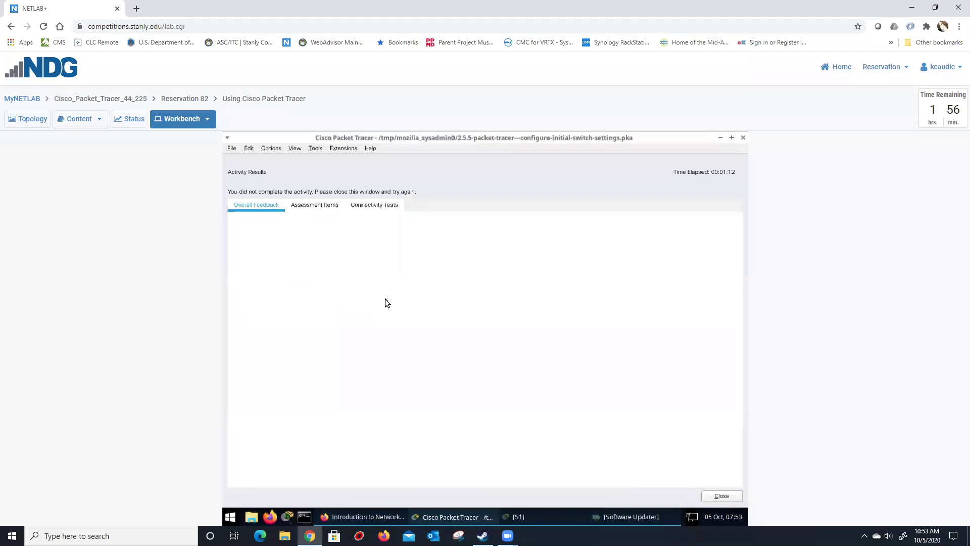
{"action": "left_click", "coordinate": [306, 208]}
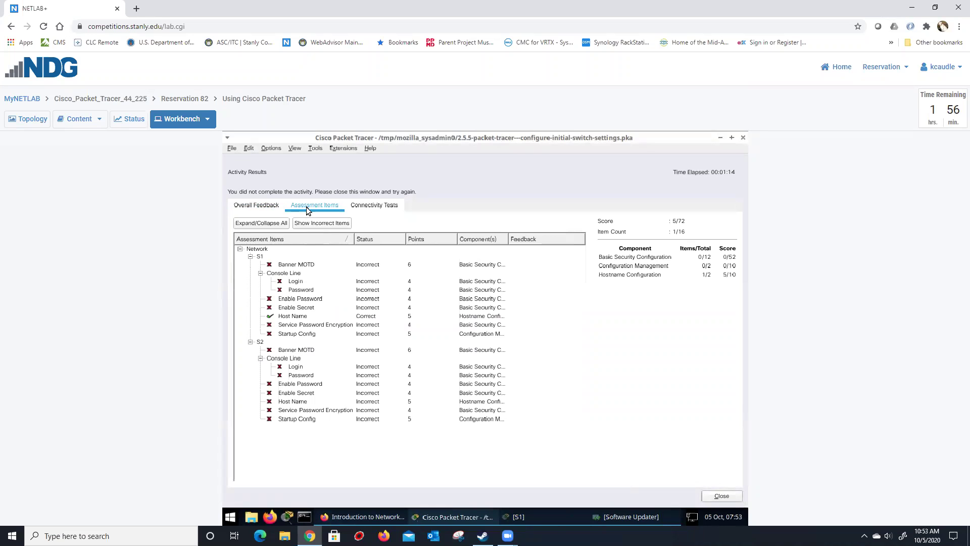
Try to take a screenshot of the assessment items with the NETLAB Workbench's screenshot function.
{"action": "left_click", "coordinate": [208, 121]}
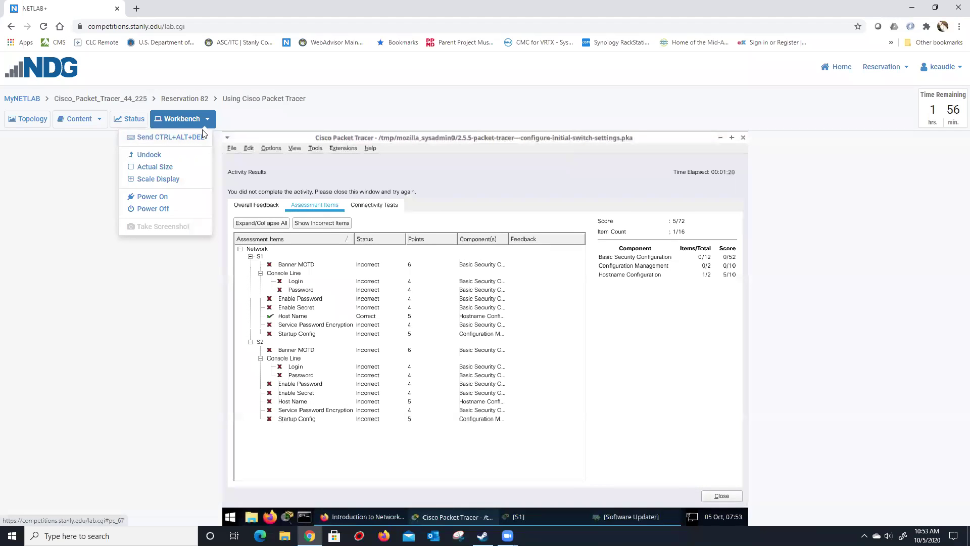
{"action": "left_click", "coordinate": [301, 138]}
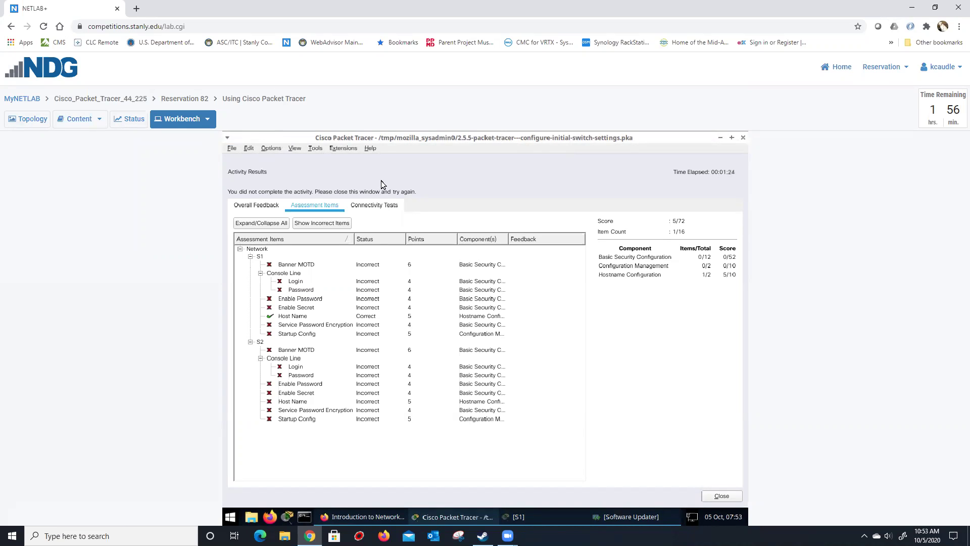
{"action": "left_click", "coordinate": [207, 120]}
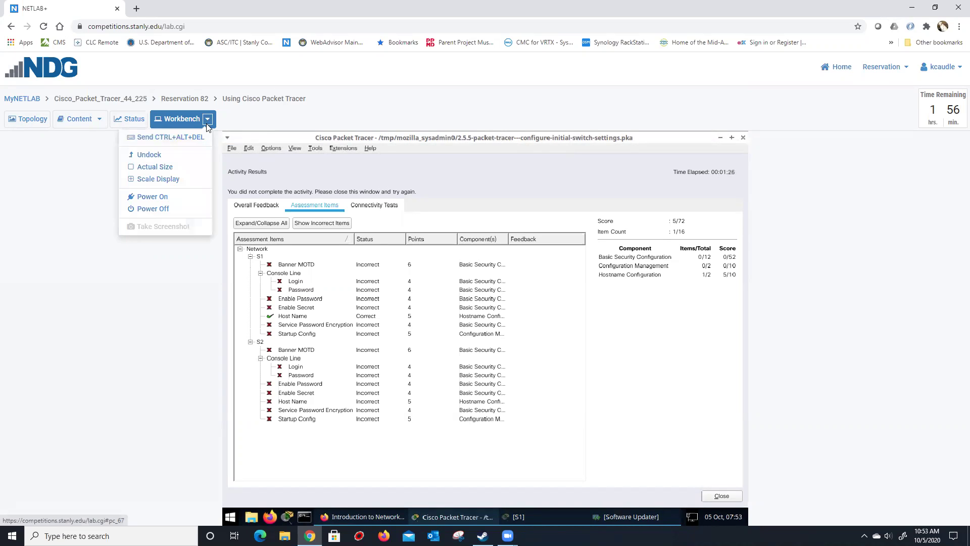
{"action": "left_click", "coordinate": [192, 231]}
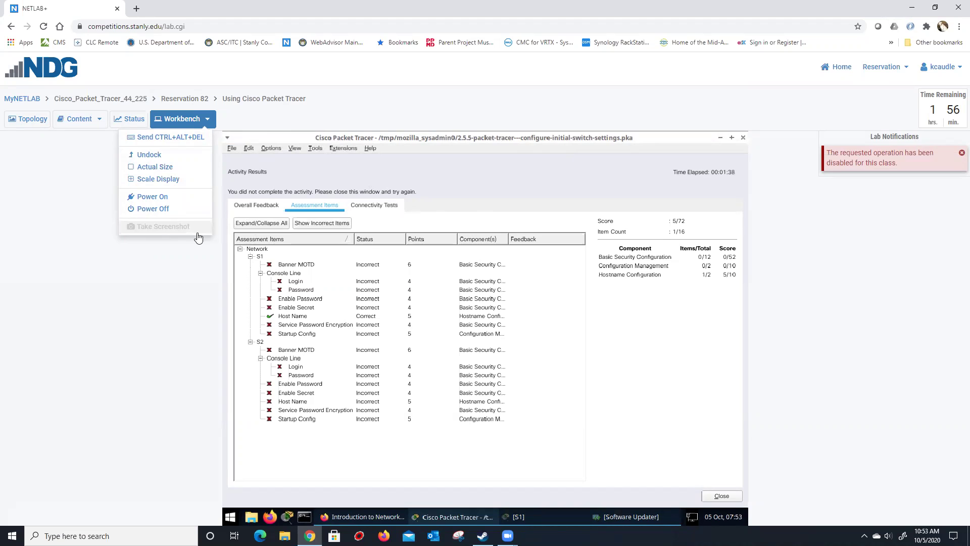
Close the activity results and instructions, and exit Packet Tracer without saving the work.
{"action": "left_click", "coordinate": [743, 138]}
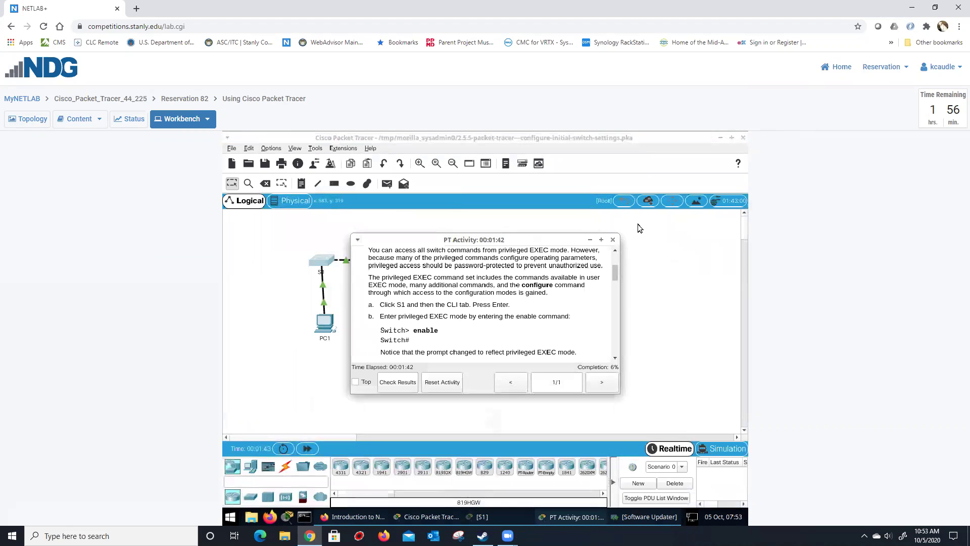
{"action": "left_click", "coordinate": [613, 239]}
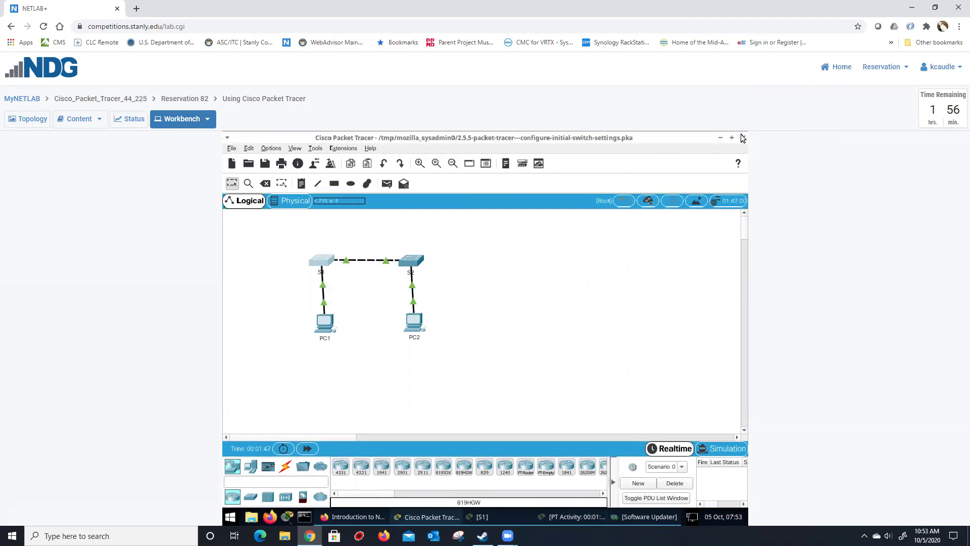
{"action": "left_click", "coordinate": [743, 138]}
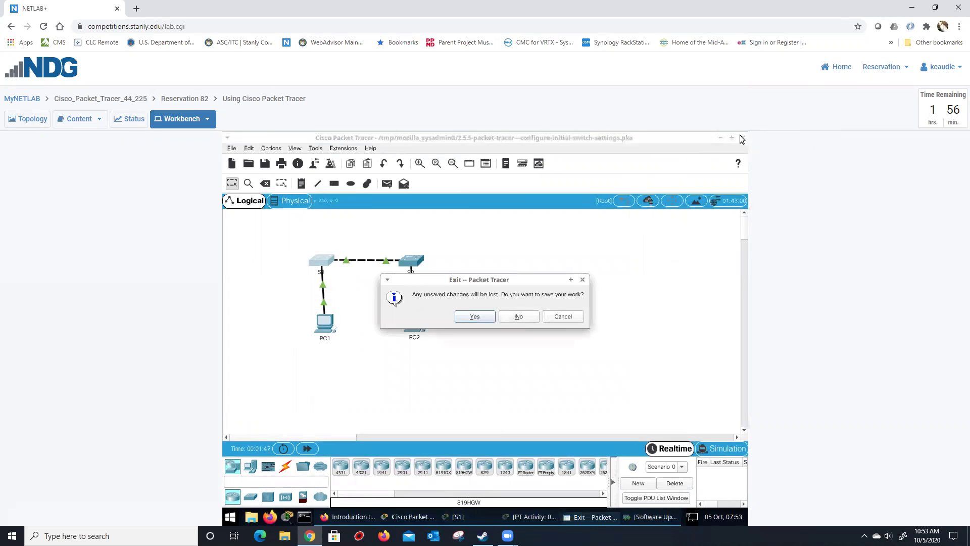
{"action": "left_click", "coordinate": [523, 317]}
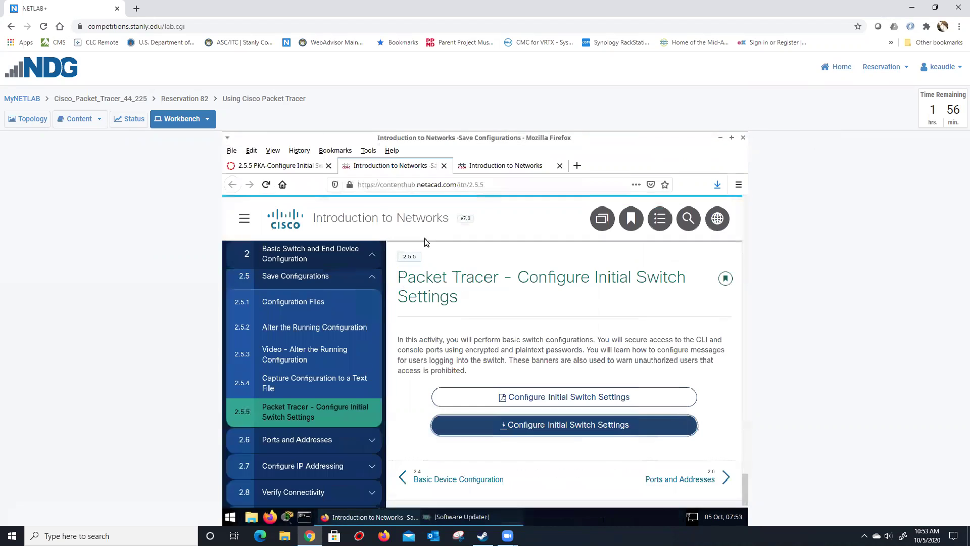
Discard the blank browser page and return to the 2.5.5 PKA-Configure Initial Switch Settings assignment in Firefox.
{"action": "left_click", "coordinate": [576, 165]}
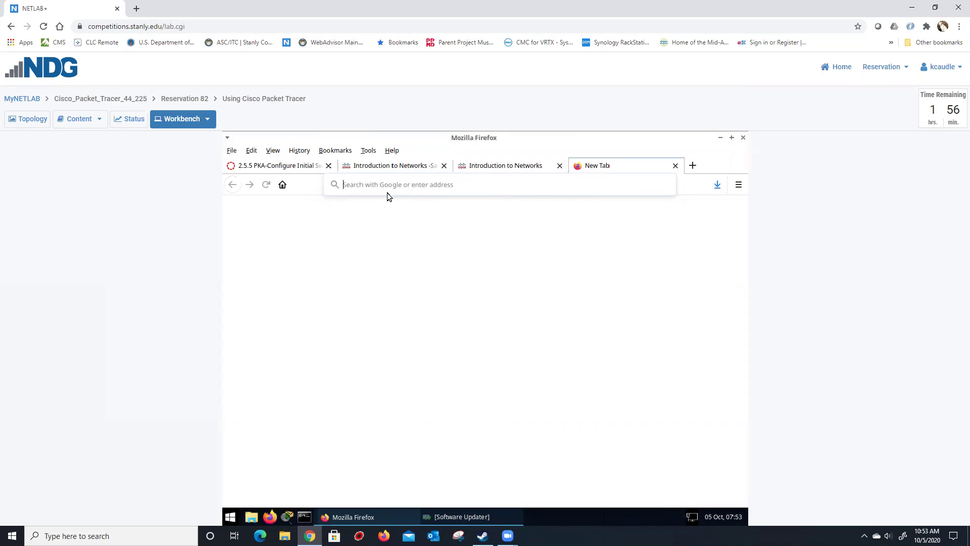
{"action": "left_click", "coordinate": [676, 165]}
{"action": "left_click", "coordinate": [284, 170]}
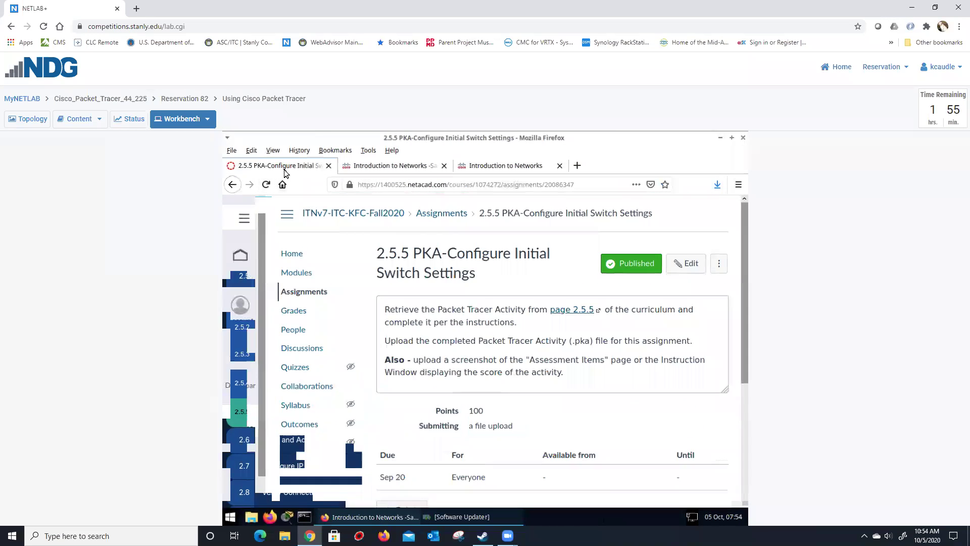